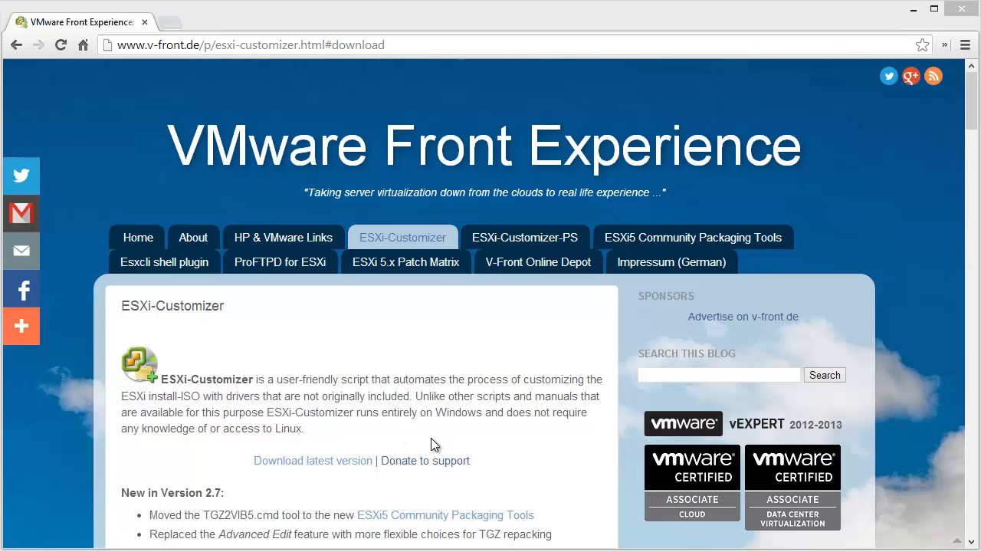
Review the ESXi-Customizer web page from the version notes through the usage instructions and the GUI illustration
left_click(429, 411)
scroll(431, 407, "down", 3)
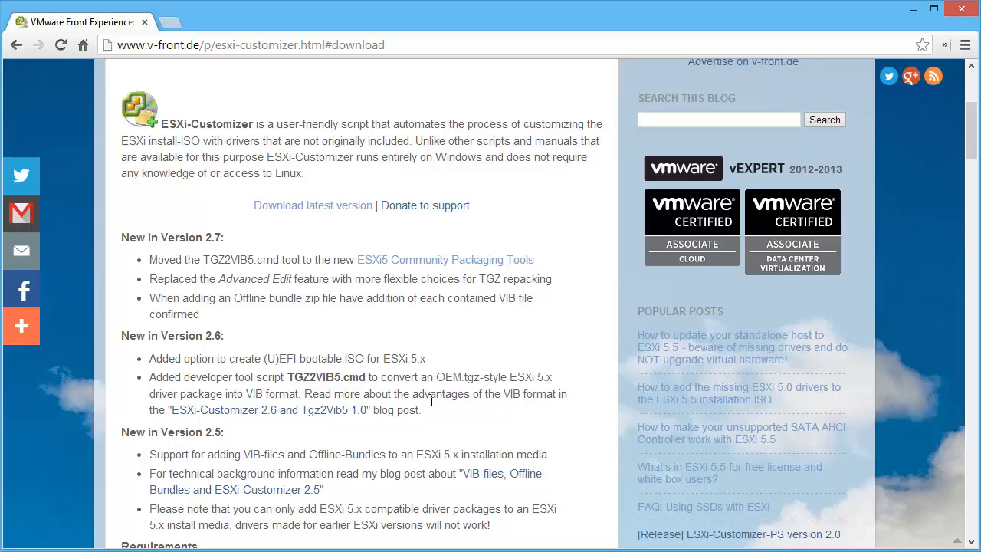
scroll(431, 402, "down", 14)
scroll(431, 404, "up", 3)
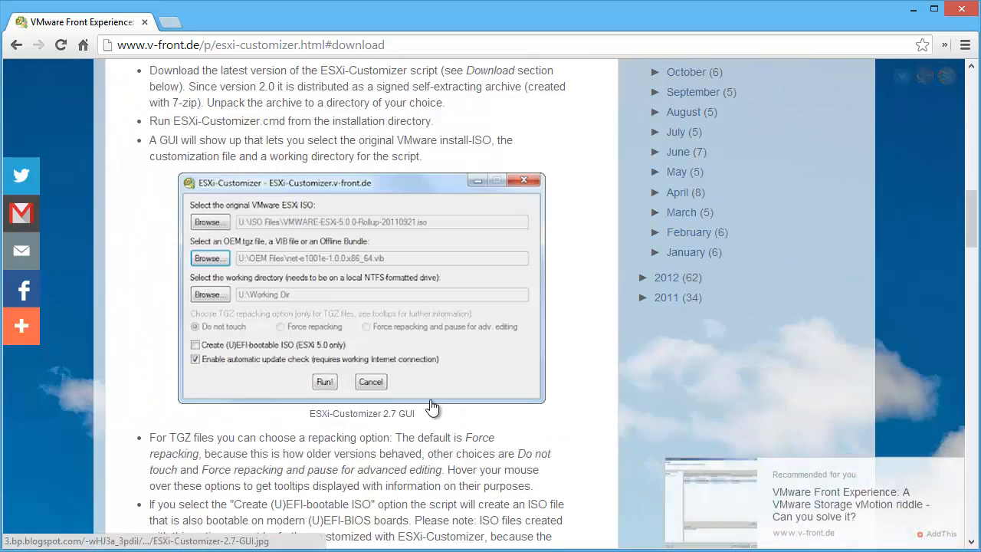
Switch to the VIBs folder in File Explorer, maximize it, and examine the three VIB driver files and the VMware-VMvisor installer ISO
left_click(912, 11)
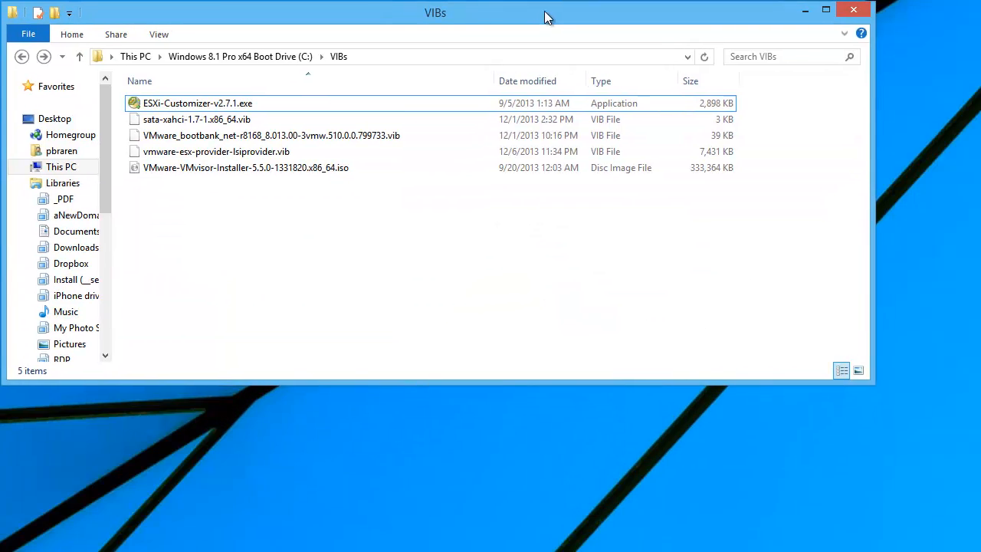
double_click(547, 17)
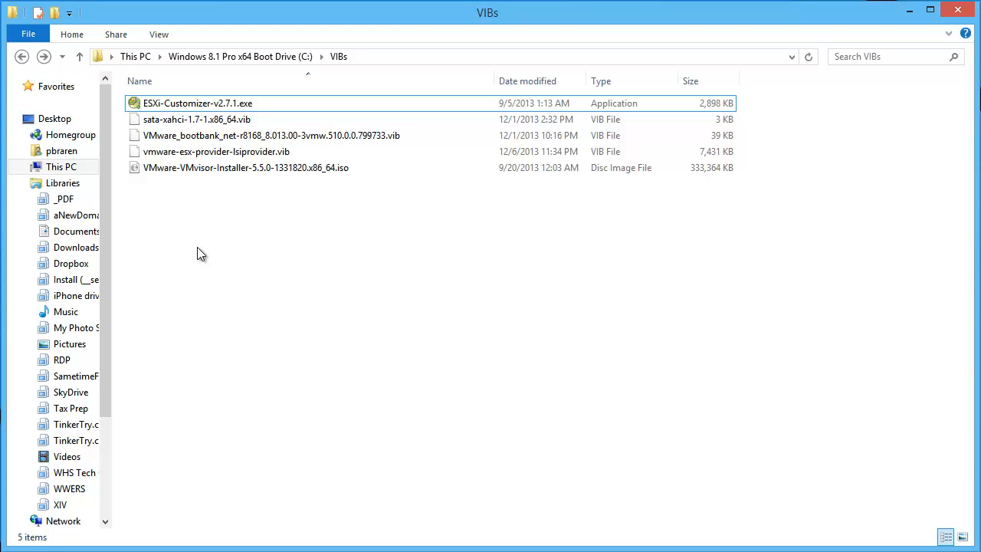
left_click(197, 120)
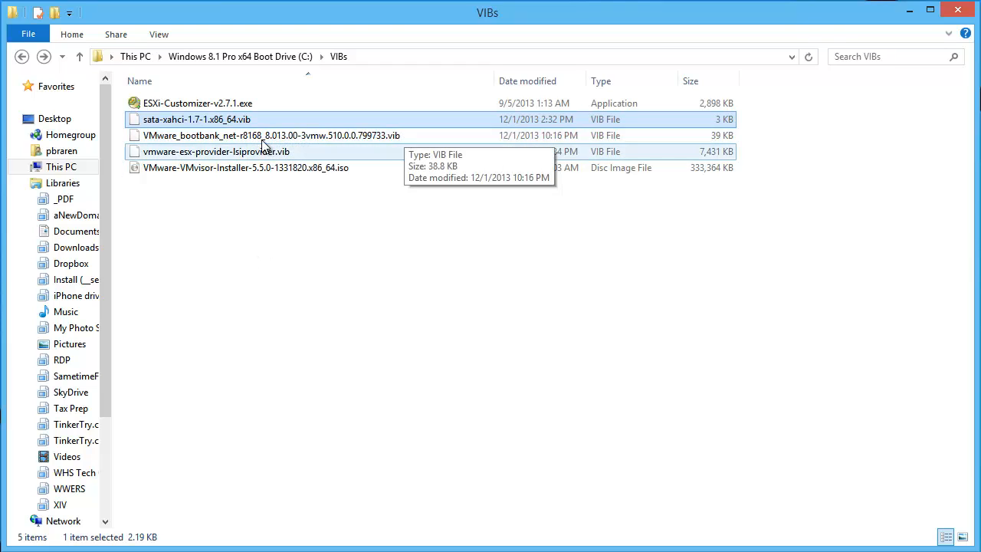
left_click(406, 137)
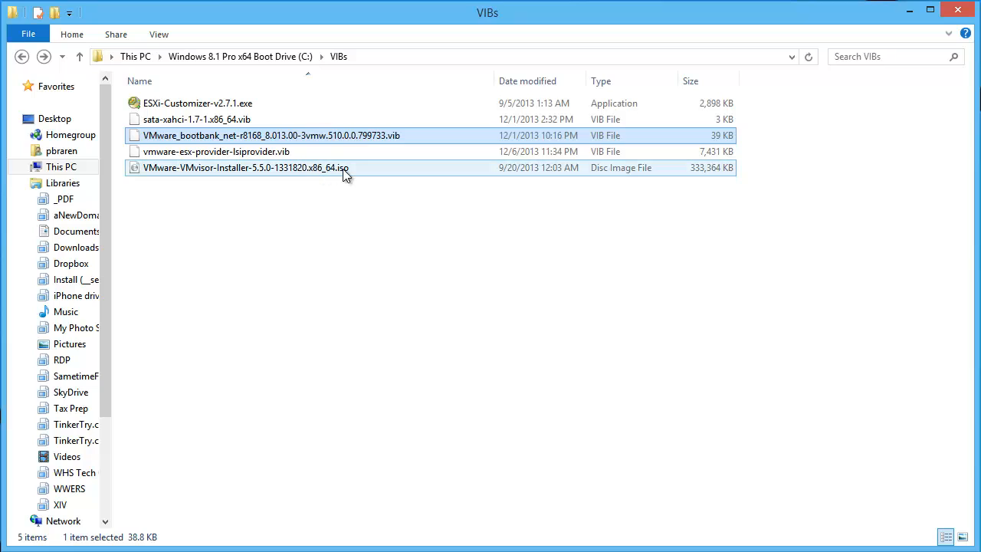
left_click(309, 151)
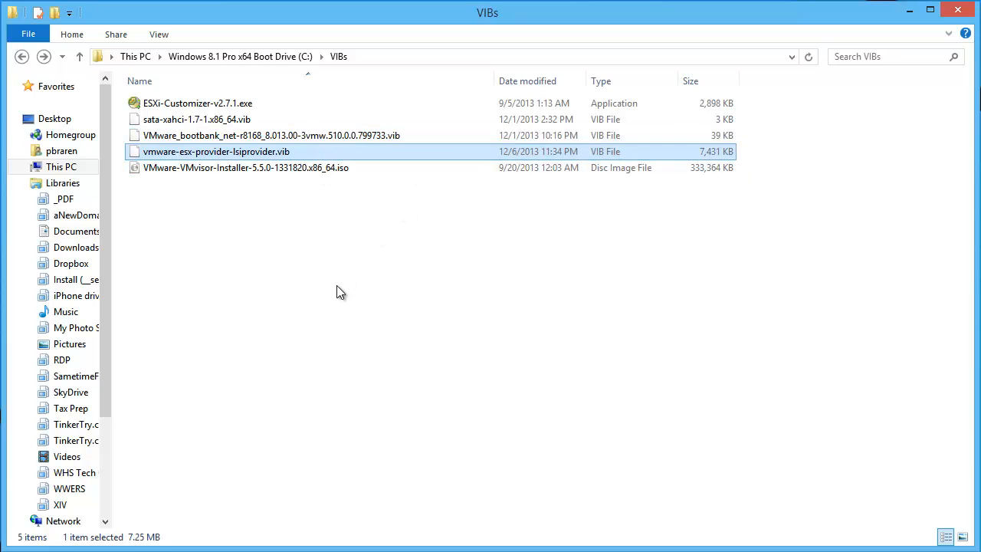
left_click(254, 169)
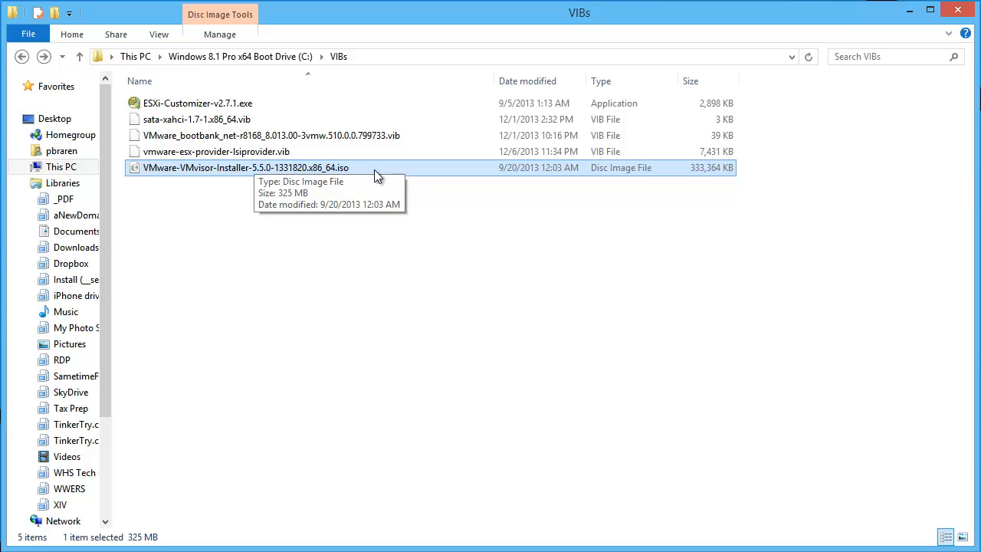
left_click(494, 254)
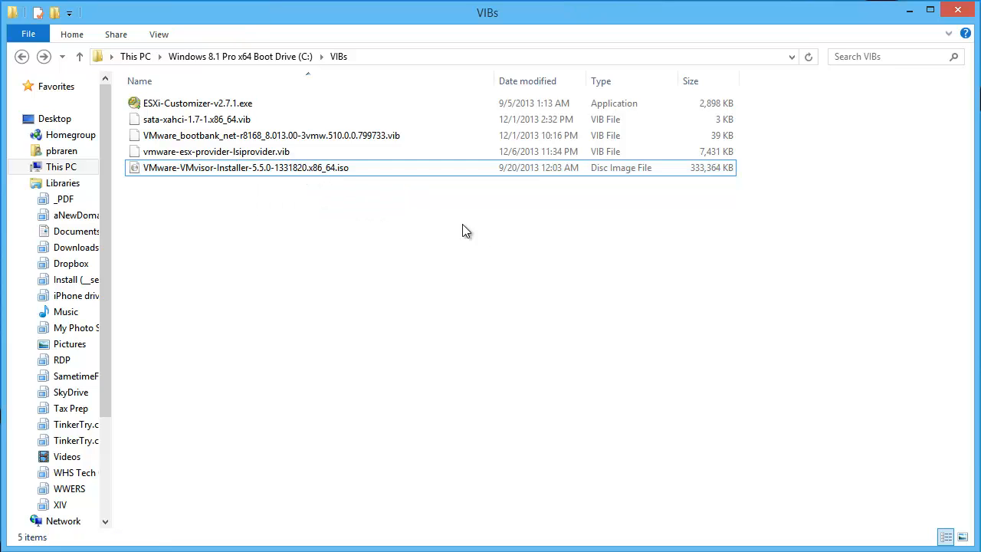
Run ESXi-Customizer-v2.7.1.exe and extract its contents to C:\VIBs\
left_click(262, 103)
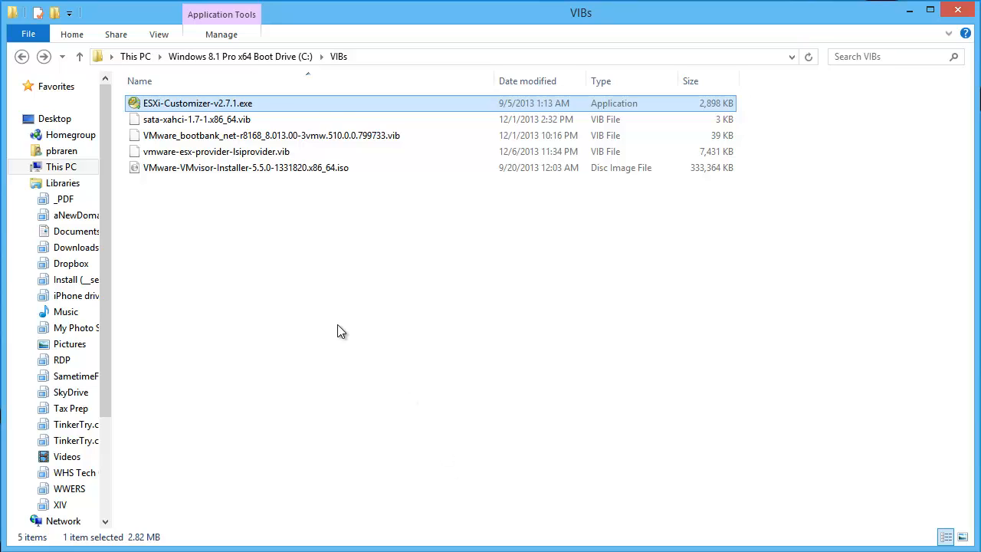
double_click(275, 108)
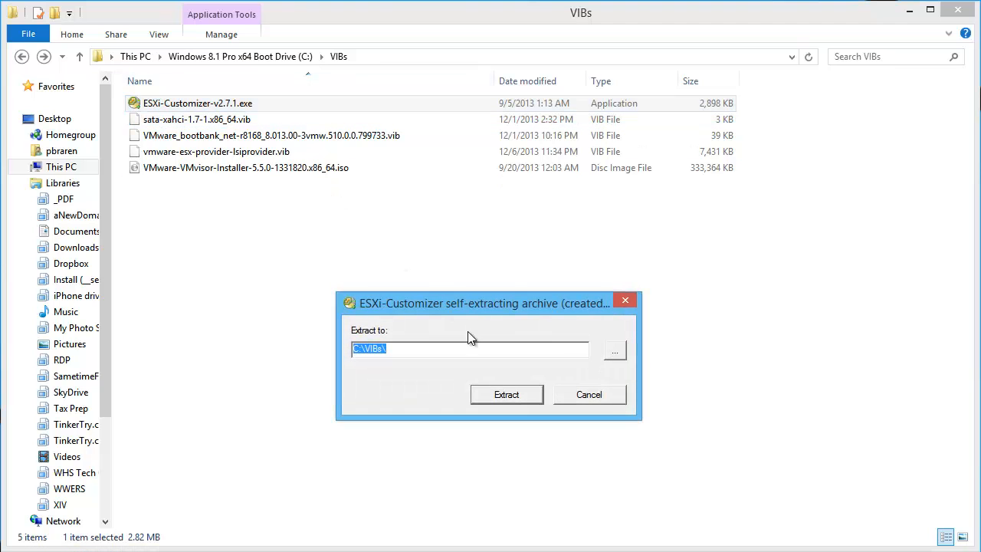
left_click(533, 401)
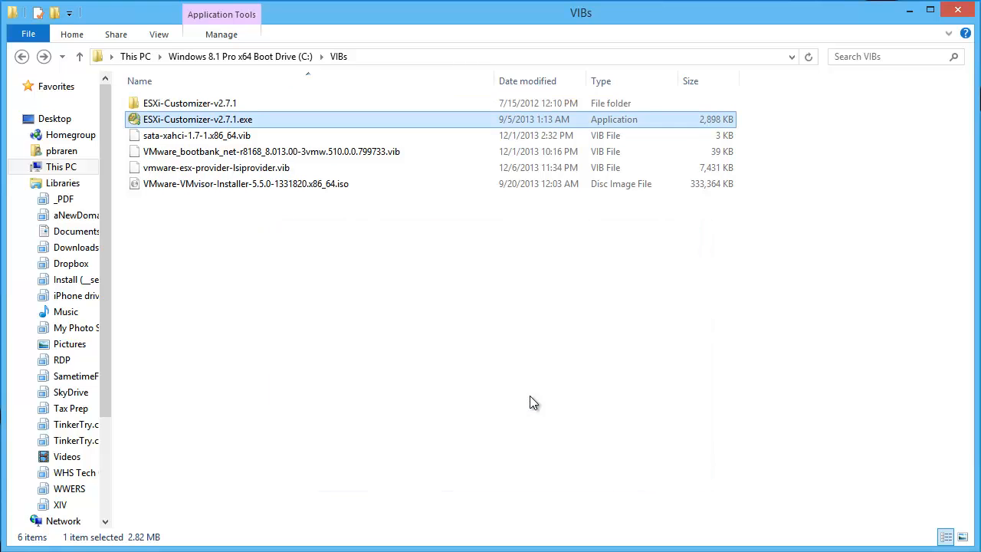
Launch ESXi-Customizer.cmd from the extracted ESXi-Customizer-v2.7.1 folder, minimize its console, and move the customizer dialog fully into view
double_click(250, 103)
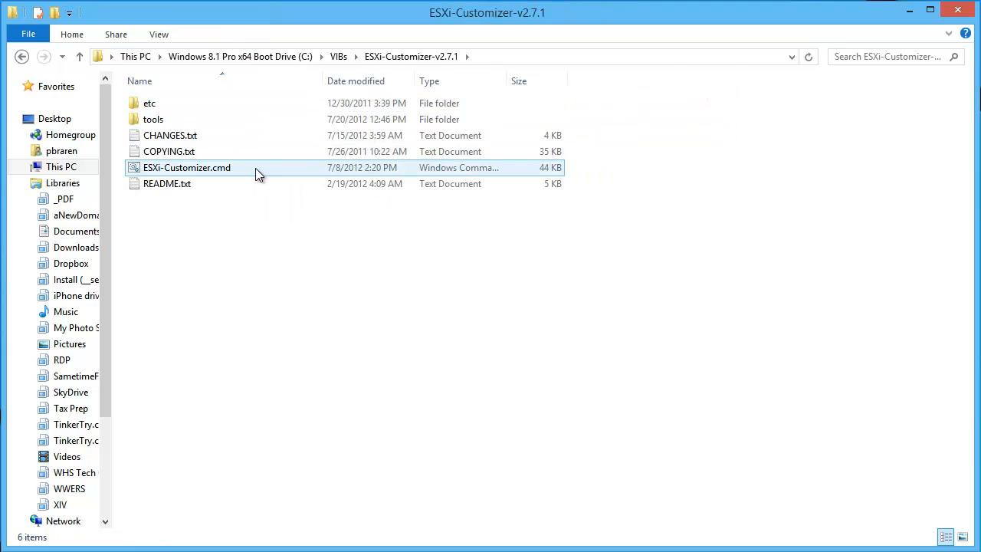
double_click(255, 168)
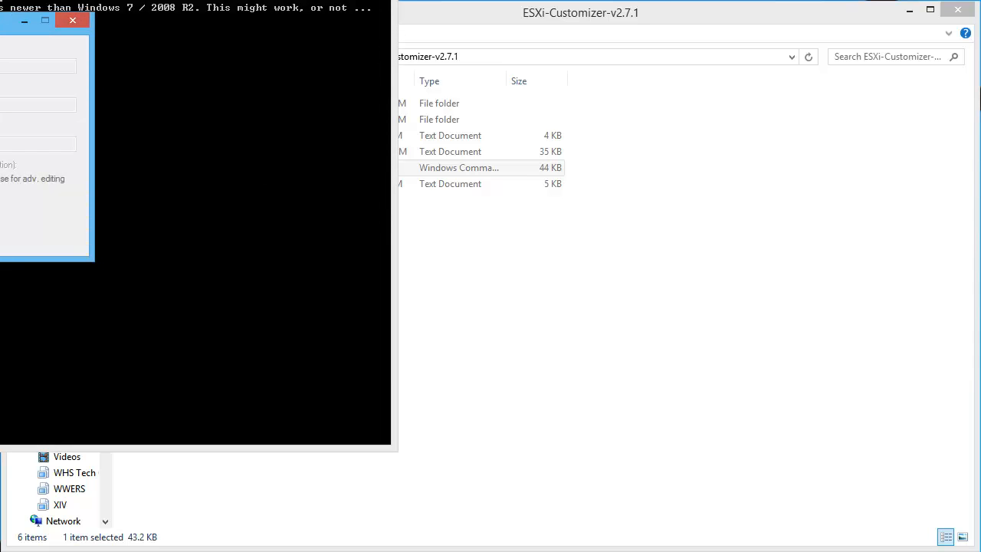
left_click_drag(330, 4, 451, 18)
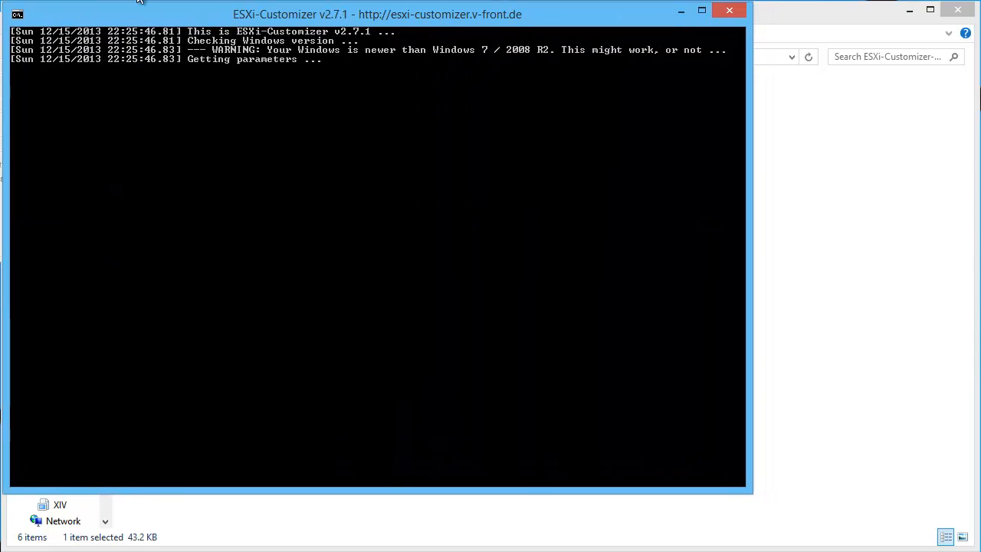
left_click_drag(2, 22, 410, 149)
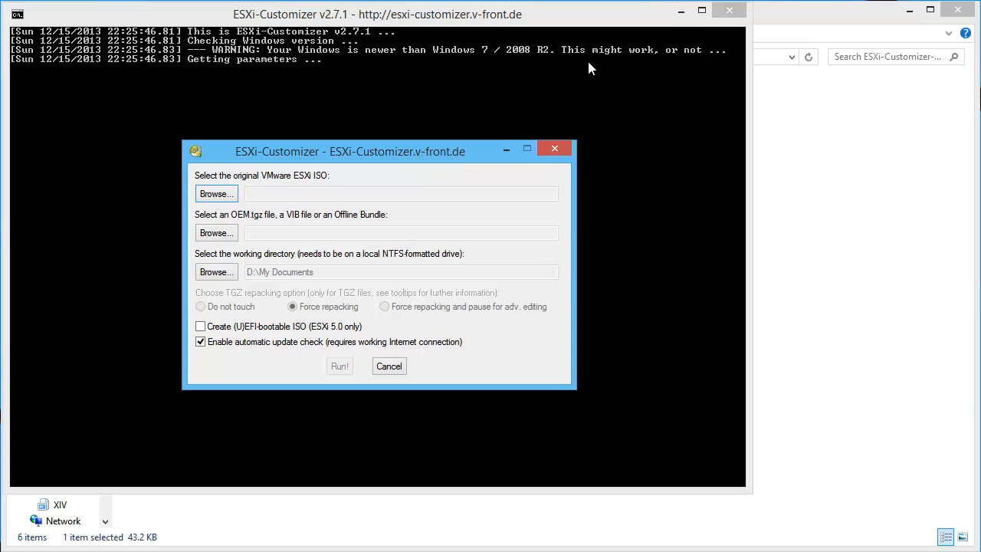
left_click(683, 10)
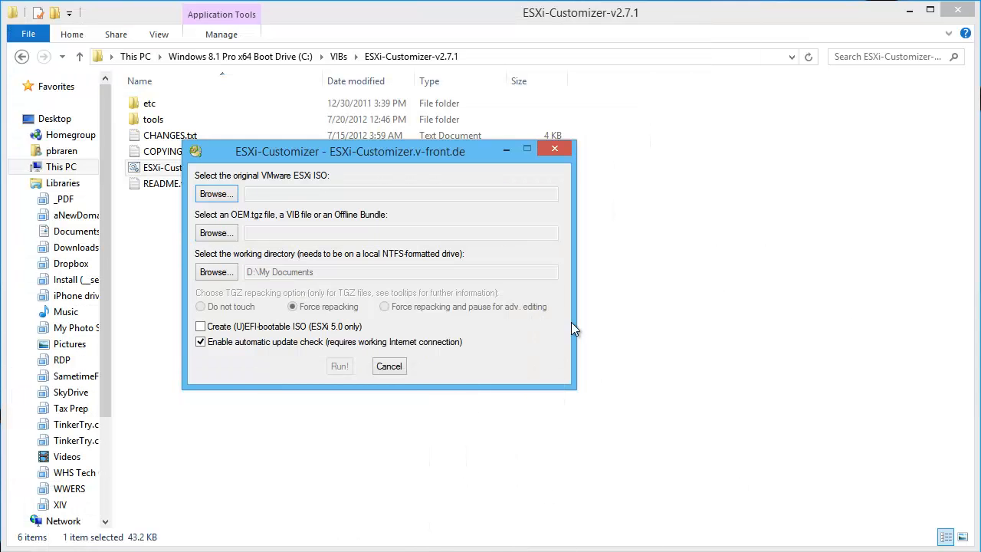
left_click_drag(397, 156, 510, 220)
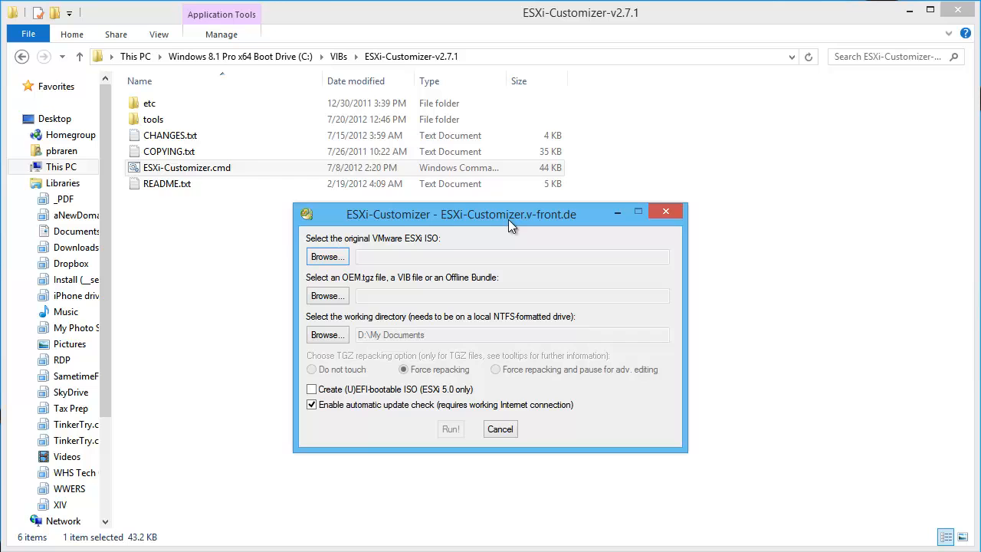
Select VMware-VMvisor-Installer-5.5.0-1331820.x86_64.iso from C:\vibs as the original VMware ESXi ISO
left_click(328, 259)
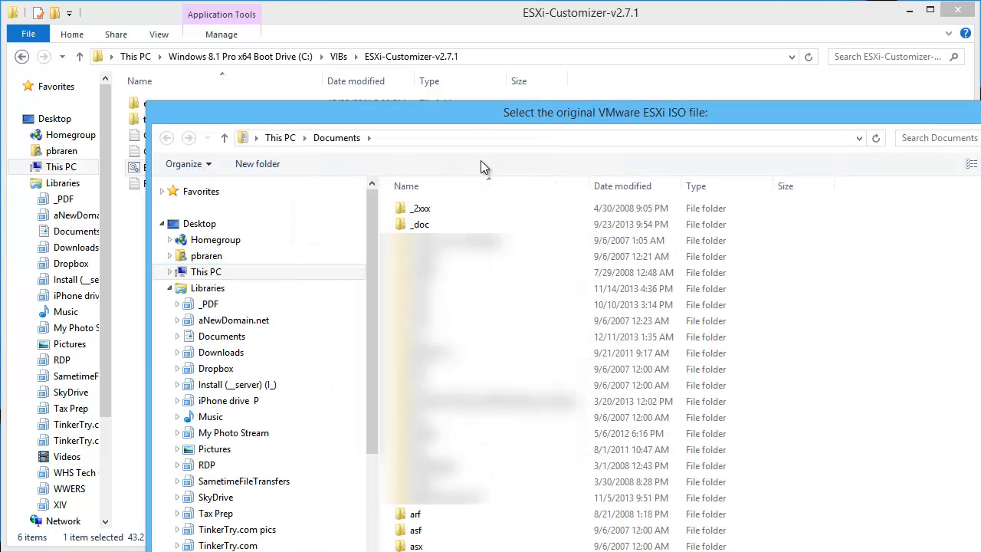
left_click(475, 137)
type("c")
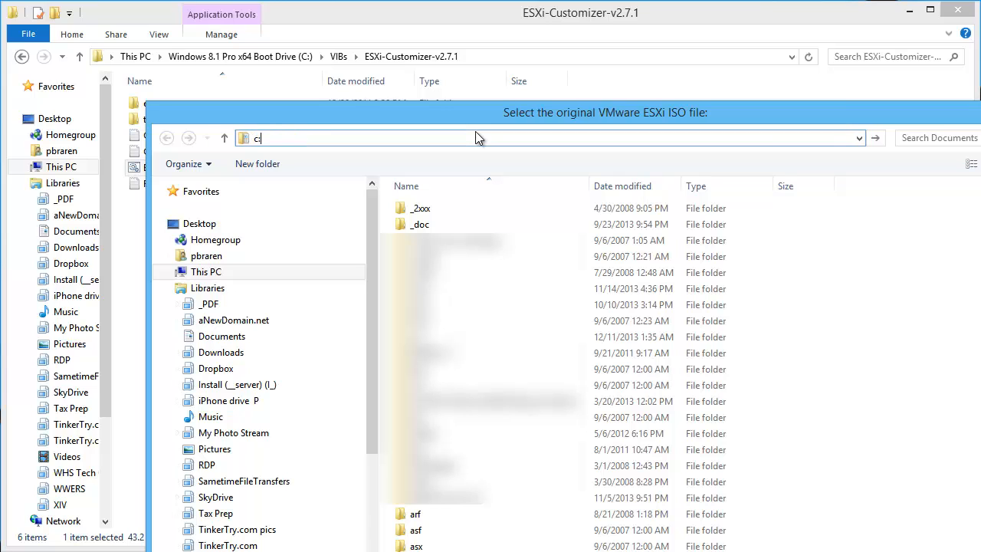
type(":\\vibs")
key("Return")
left_click(505, 224)
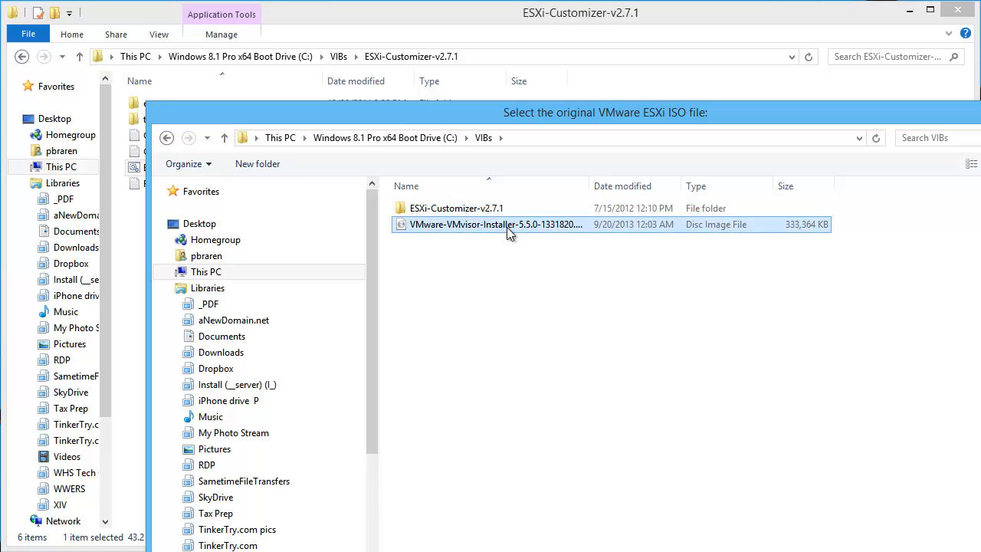
left_click_drag(593, 185, 653, 188)
mouse_move(980, 551)
left_mouse_down()
mouse_move(852, 517)
mouse_move(904, 519)
mouse_move(965, 544)
left_mouse_up()
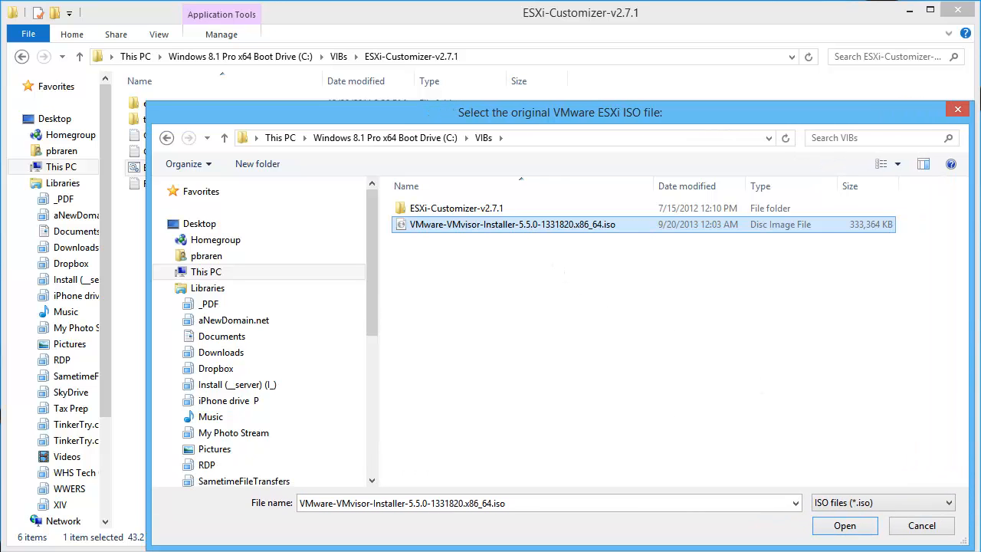
left_click(841, 530)
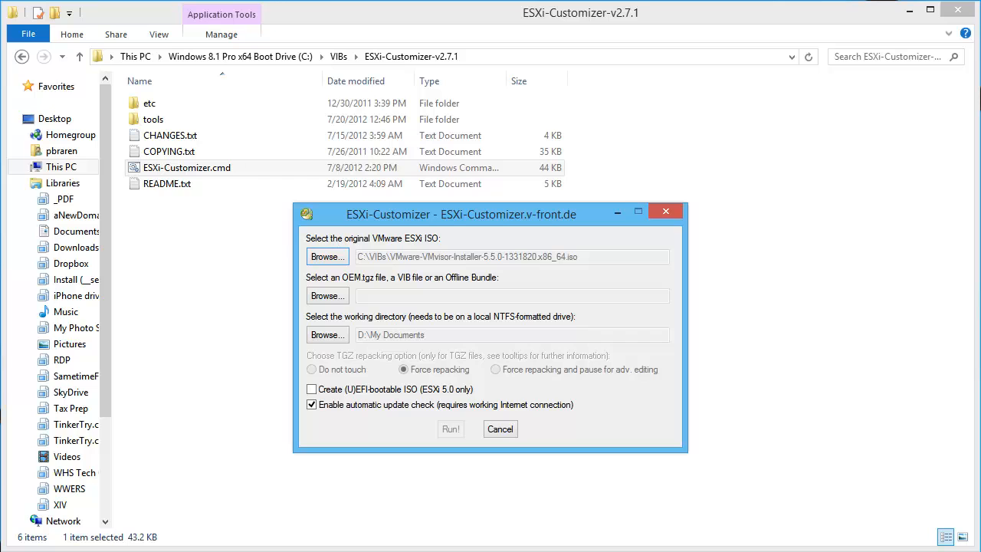
Filter the OEM package selection to VIB files (*.vib) and choose sata-xahci-1.7-1.x86_64.vib
left_click(338, 302)
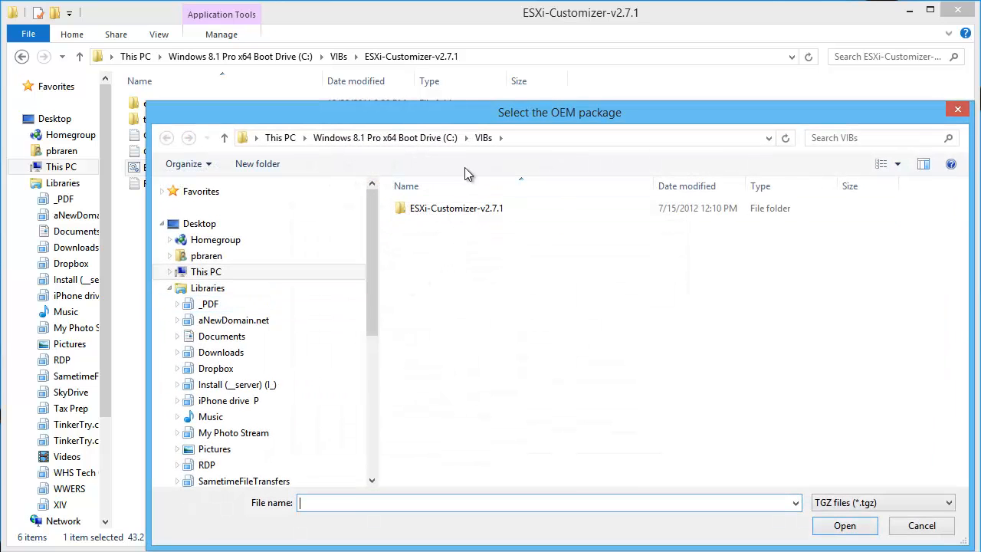
left_click(951, 507)
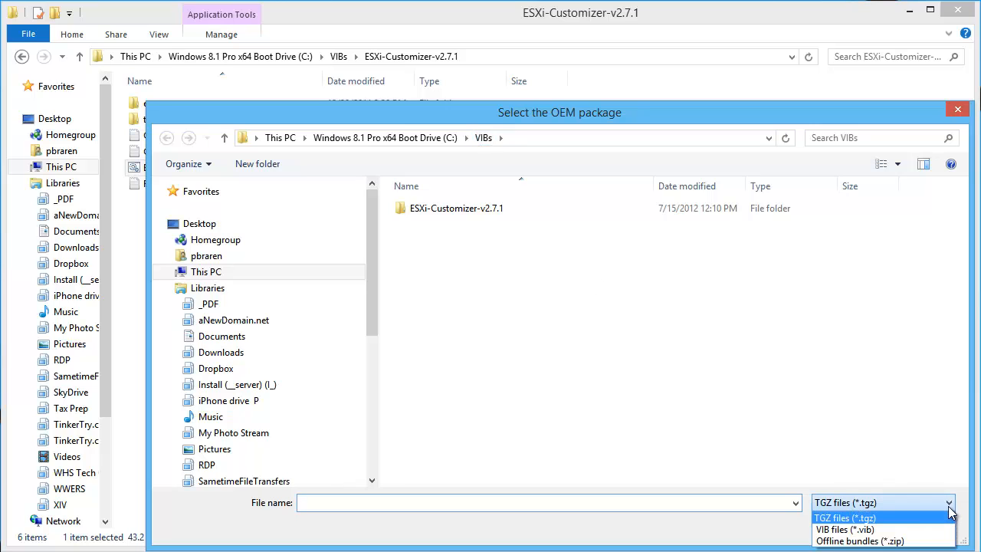
left_click(917, 530)
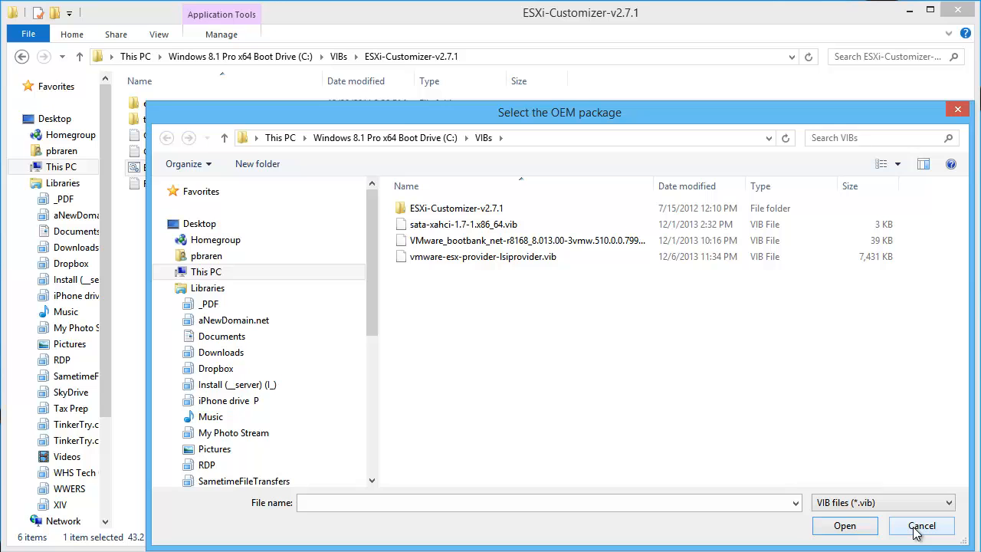
left_click(466, 230)
double_click(466, 229)
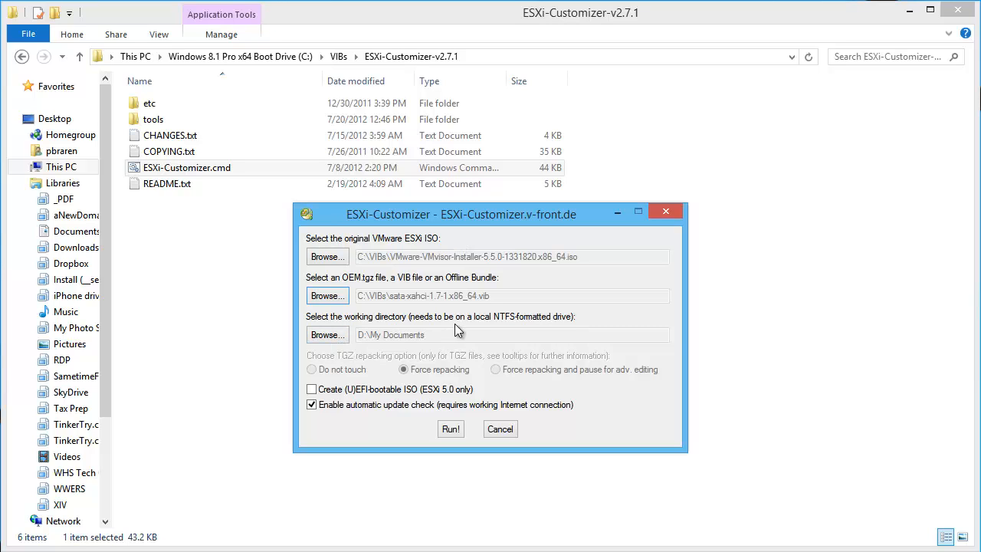
Set the working directory to the VIBs folder on the C: drive
left_click(324, 338)
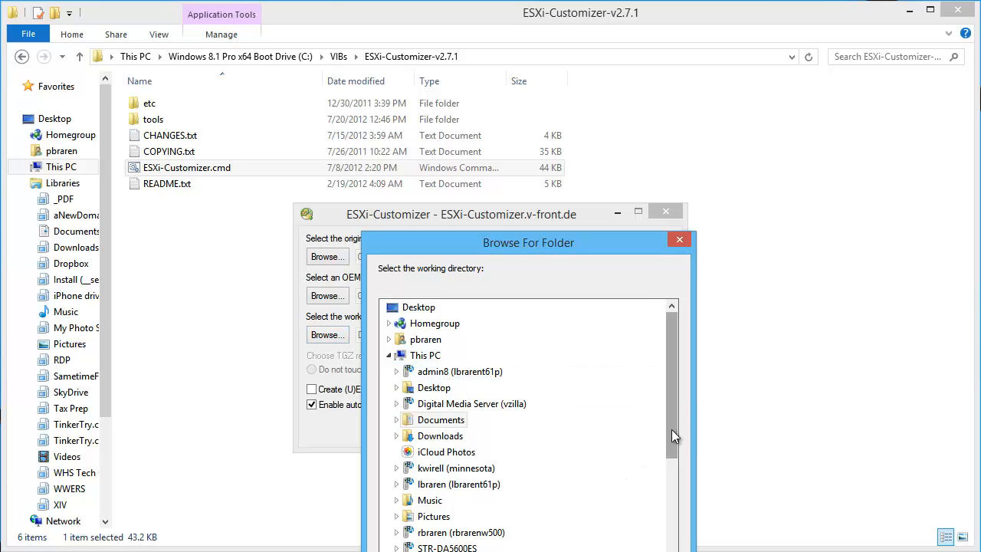
left_click_drag(671, 435, 668, 502)
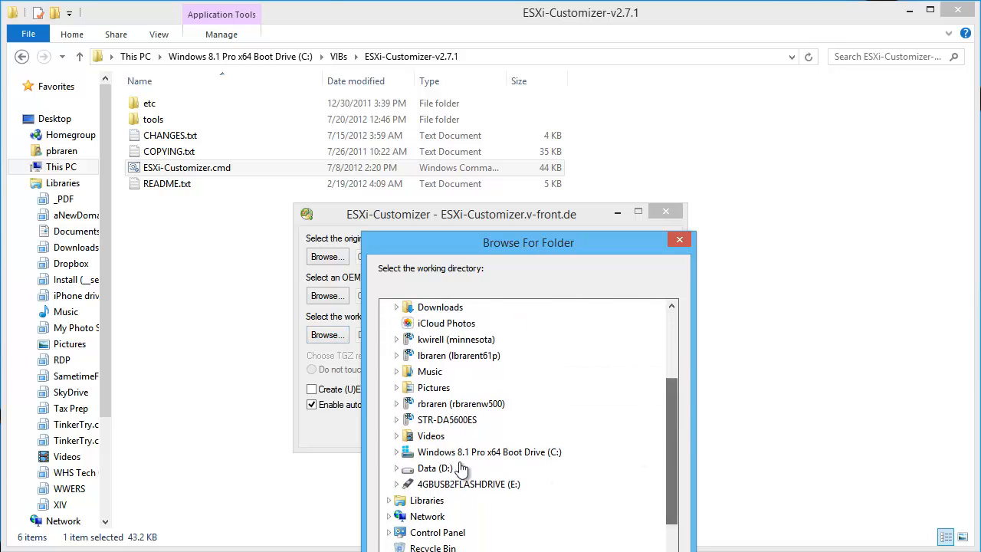
left_click(397, 452)
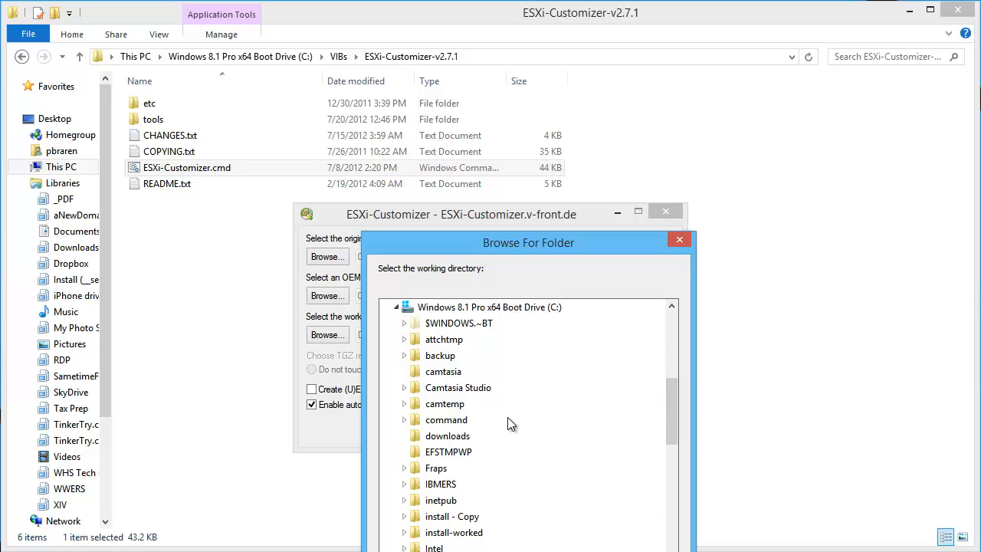
left_click(674, 543)
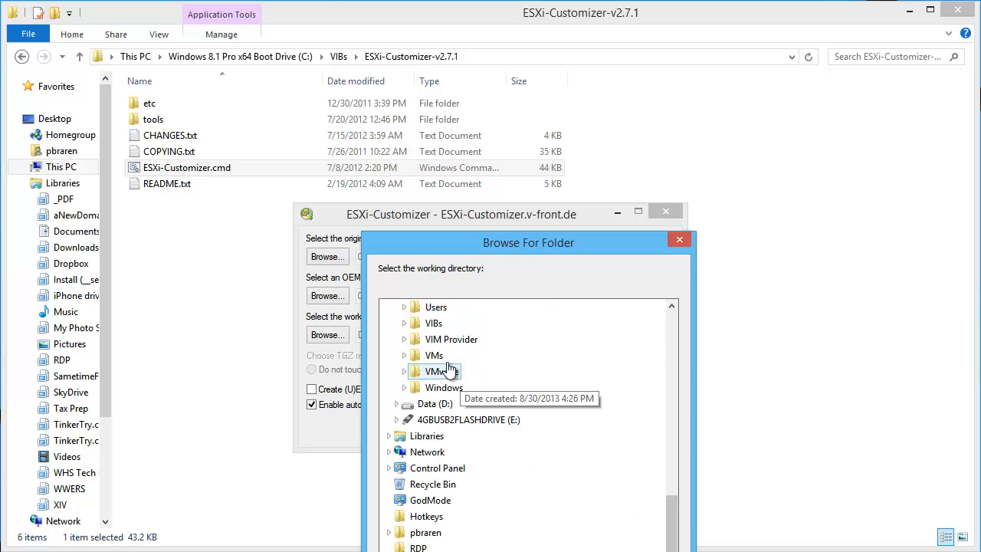
left_click(437, 327)
key("Return")
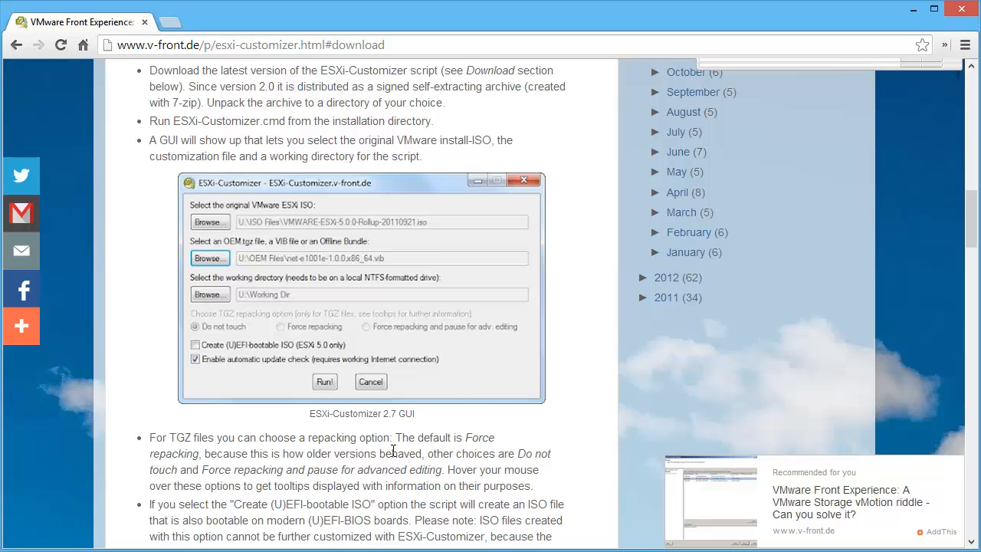
Search the ESXi-Customizer web page for "working direct" to read where the customized ISO is stored
type("working")
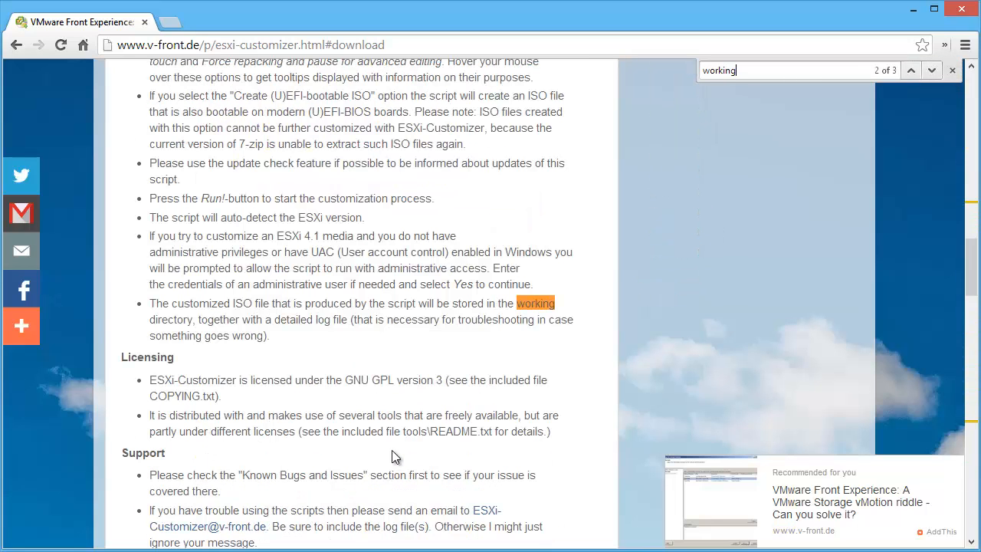
type(" direct")
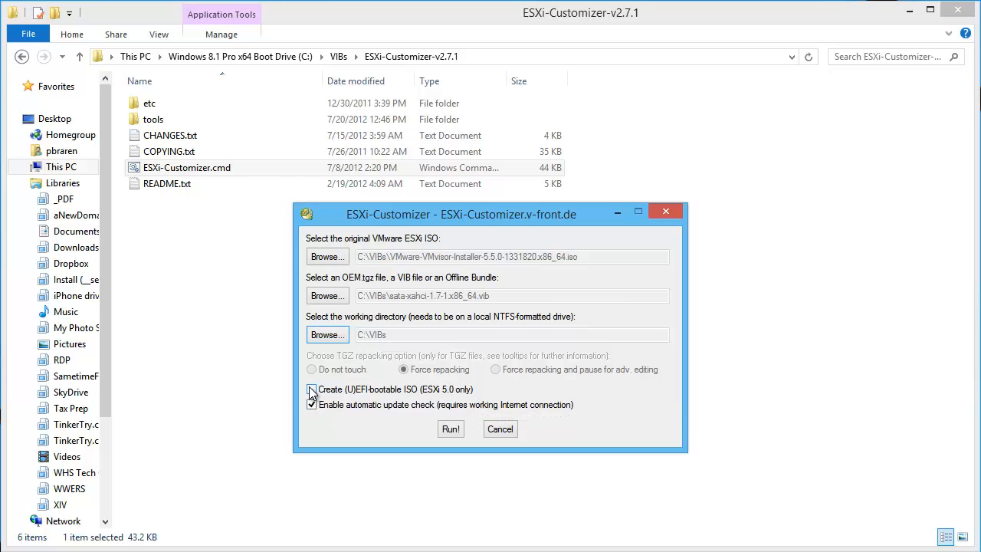
Search the ESXi-Customizer web page for "efi" to read about the (U)EFI-bootable ISO option
key("alt+Tab")
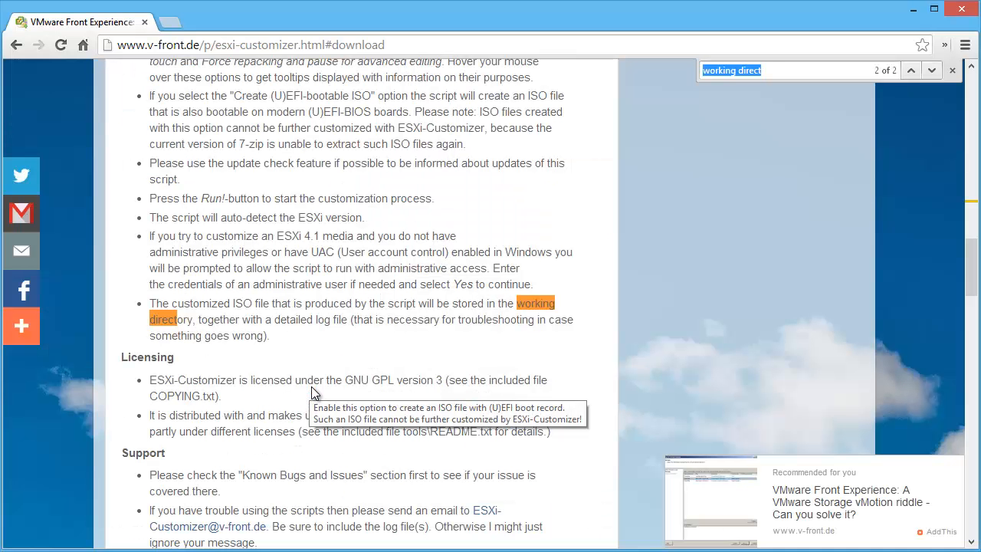
key("ctrl+f")
type("u")
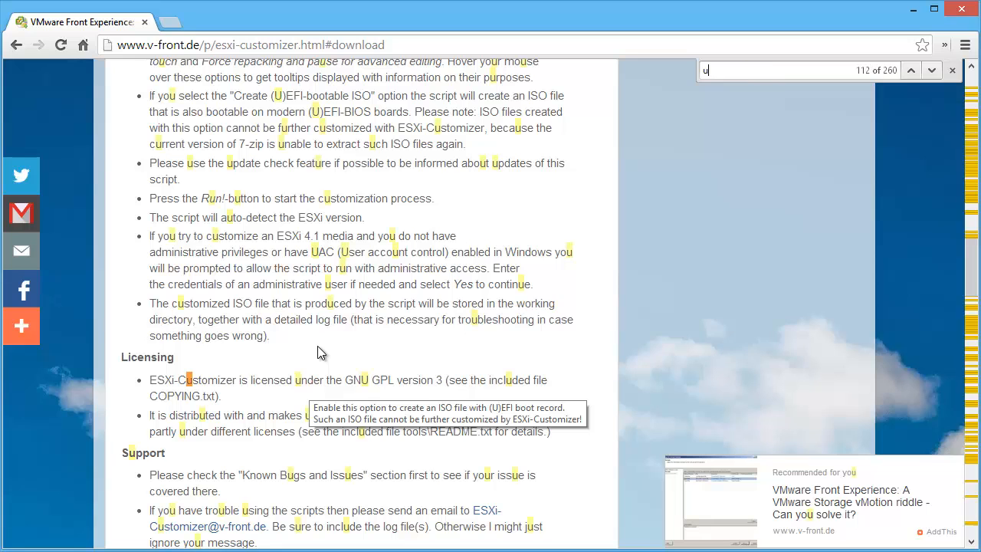
type("efi")
key("BackSpace")
key("BackSpace")
key("BackSpace")
key("BackSpace")
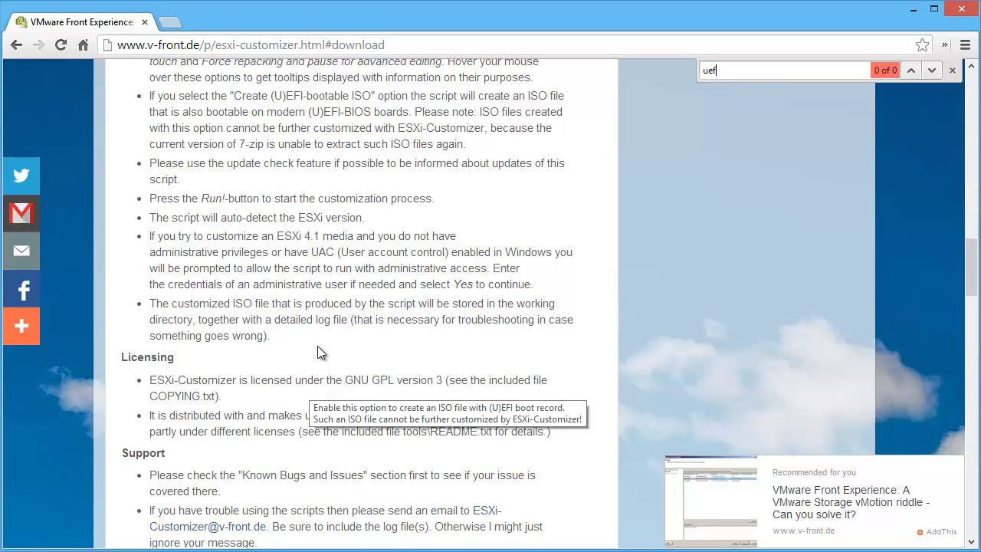
type("efi")
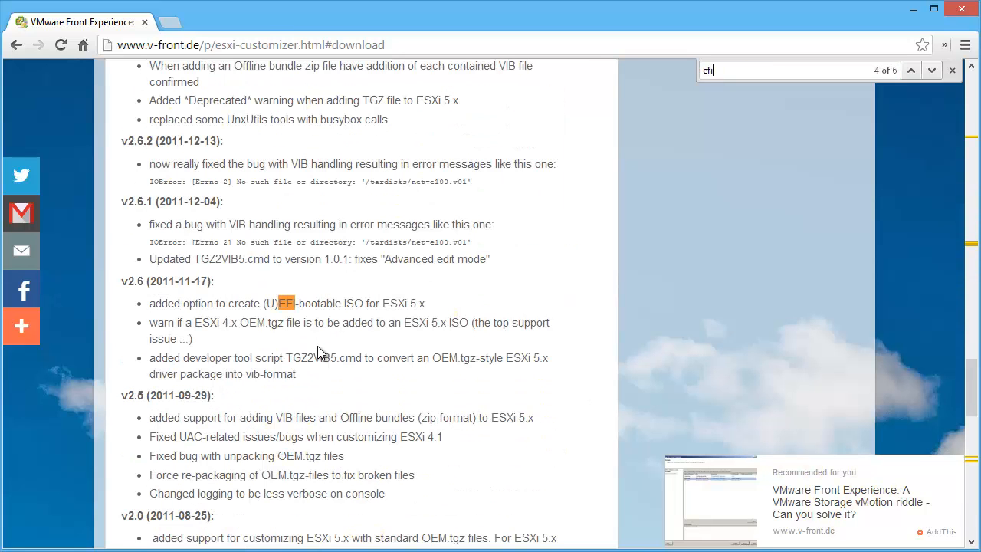
key("Return")
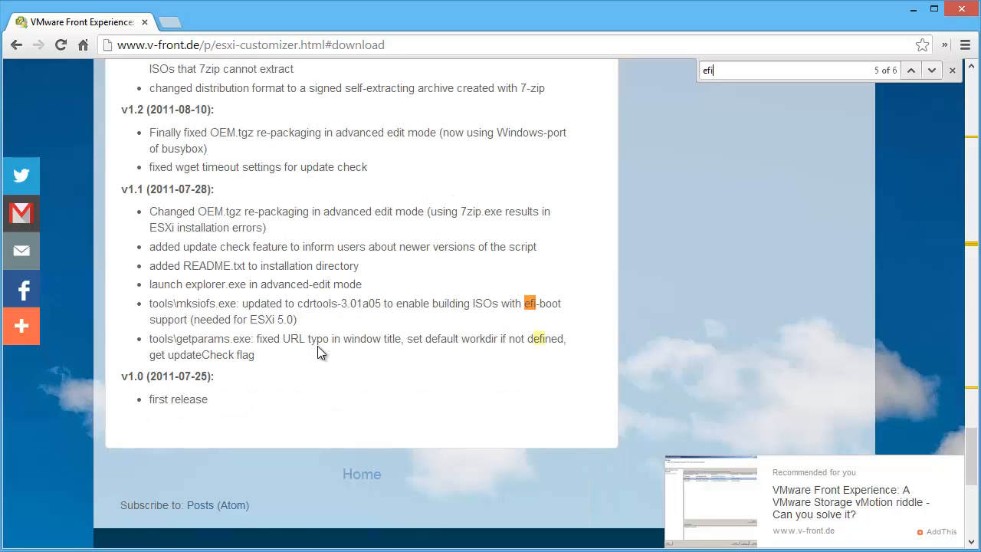
key("Return")
key("Return")
type("'")
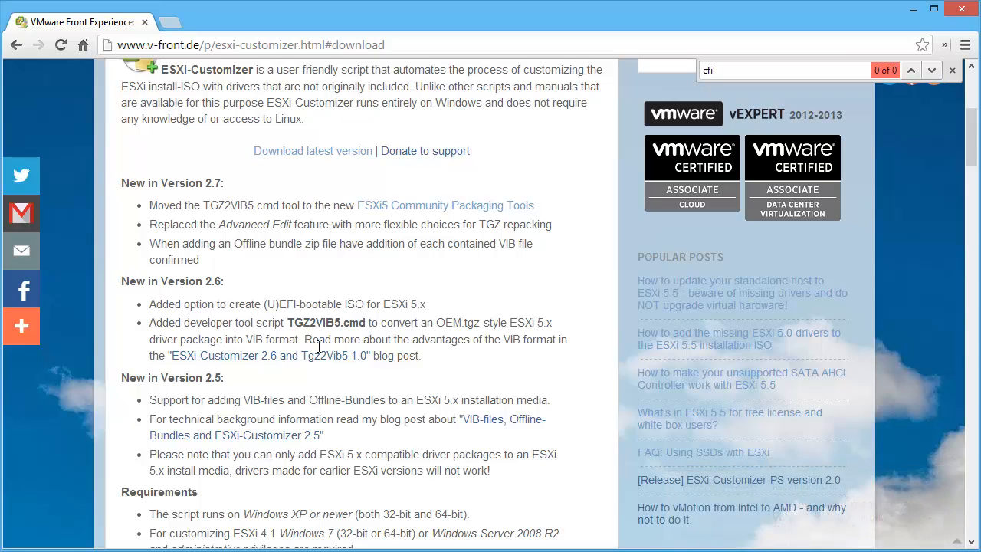
scroll(319, 346, "up", 4)
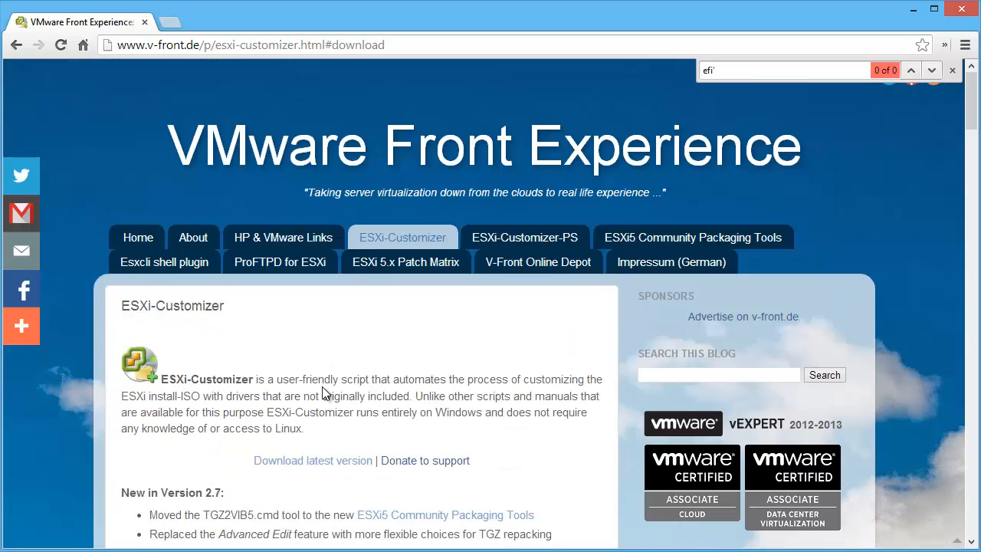
left_click(953, 71)
left_click(913, 9)
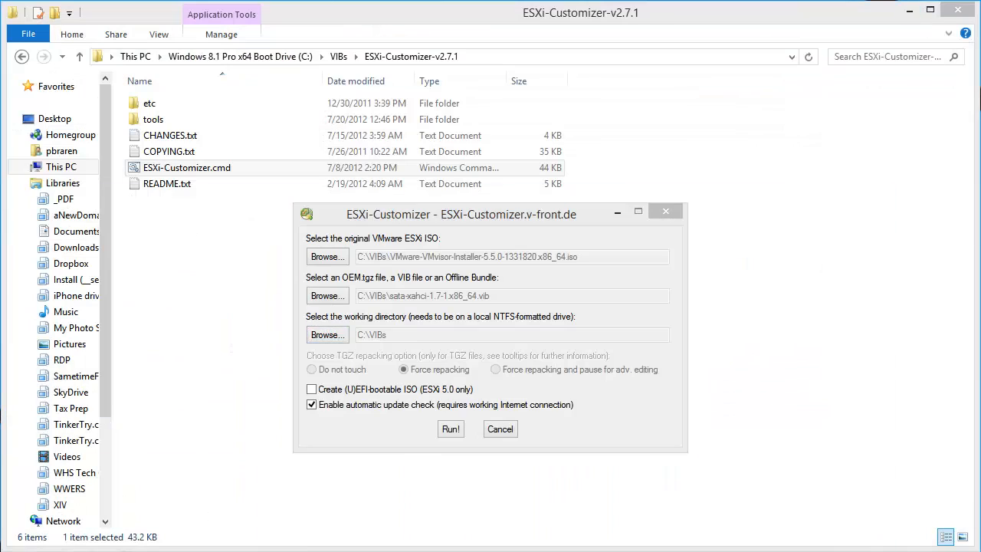
Examine the ESXi-Customizer 2.7 GUI picture and the option notes on the web page, and return to the customizer dialog
key("alt+Tab")
scroll(539, 434, "down", 7)
scroll(541, 434, "down", 6)
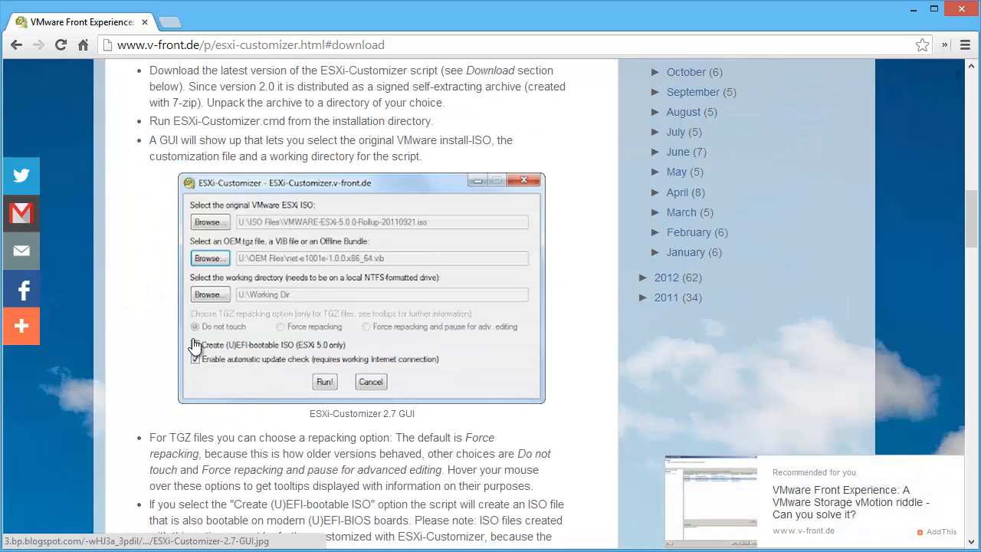
left_click(914, 10)
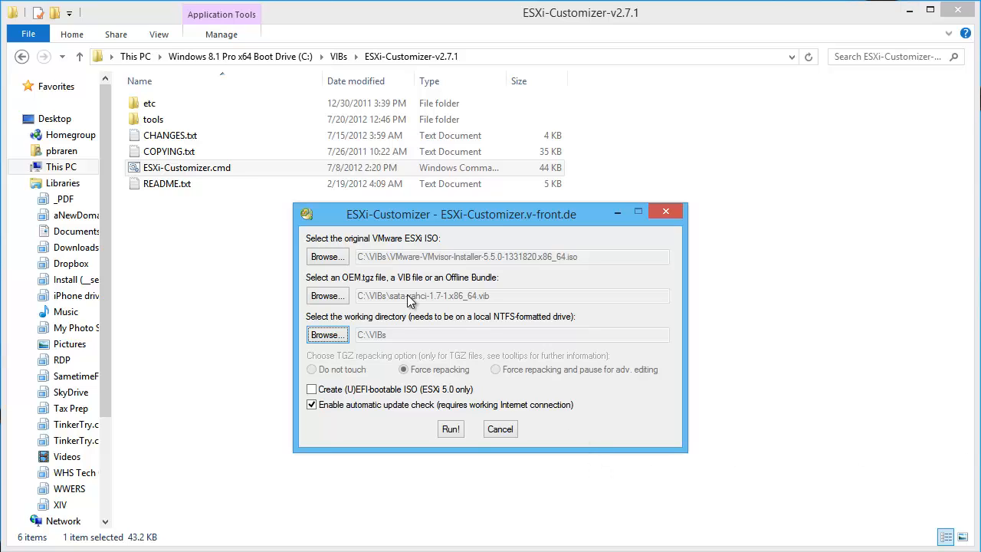
Run the customization with the sata-xahci driver, acknowledge its completion and open the VIBs folder
left_click(459, 432)
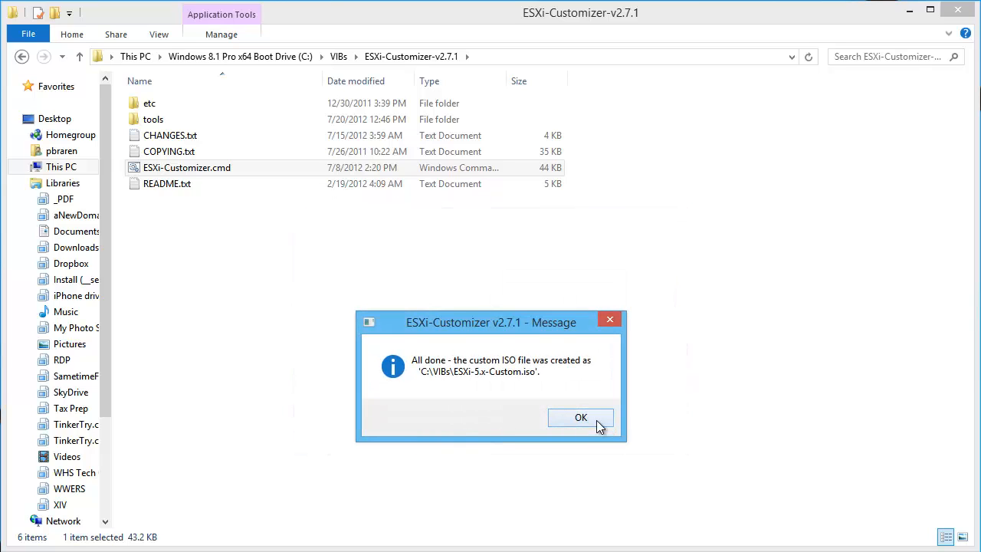
left_click(581, 417)
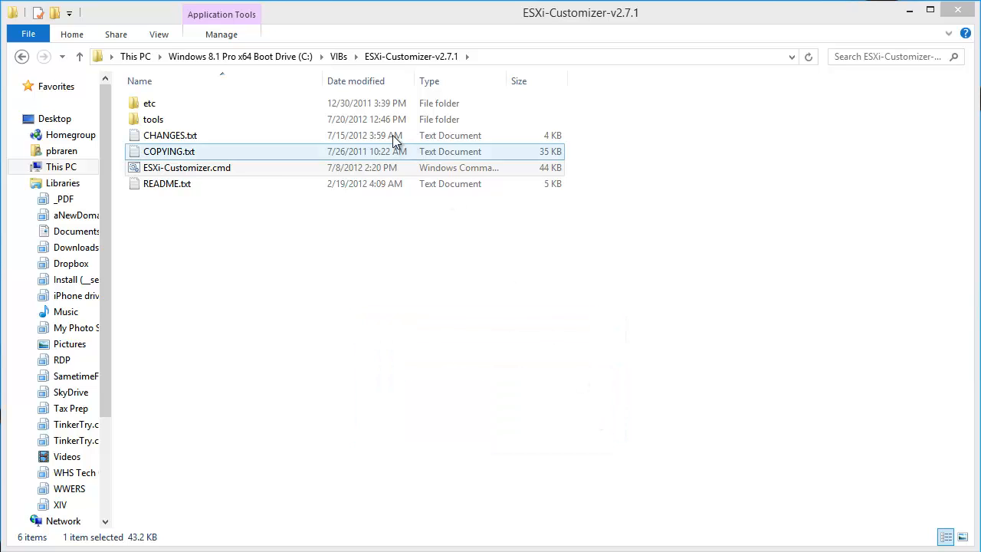
left_click(338, 56)
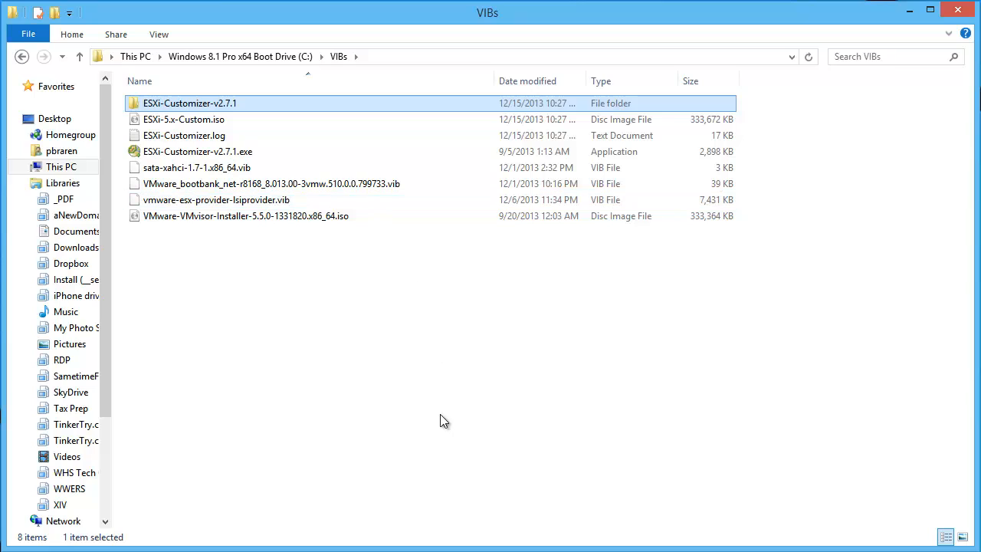
Select ESXi-5.x-Custom.iso and fit the Date modified column to its contents
left_click(415, 336)
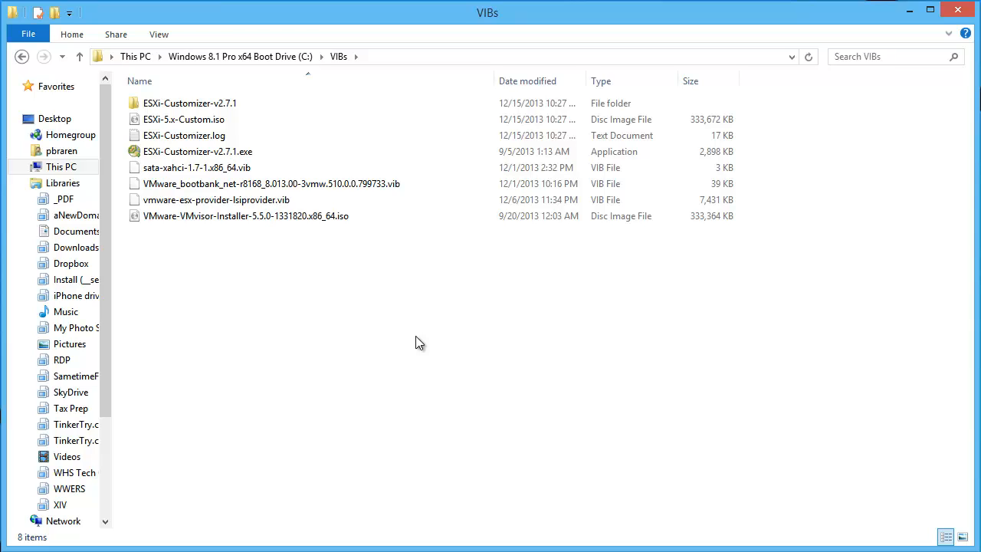
left_click(225, 121)
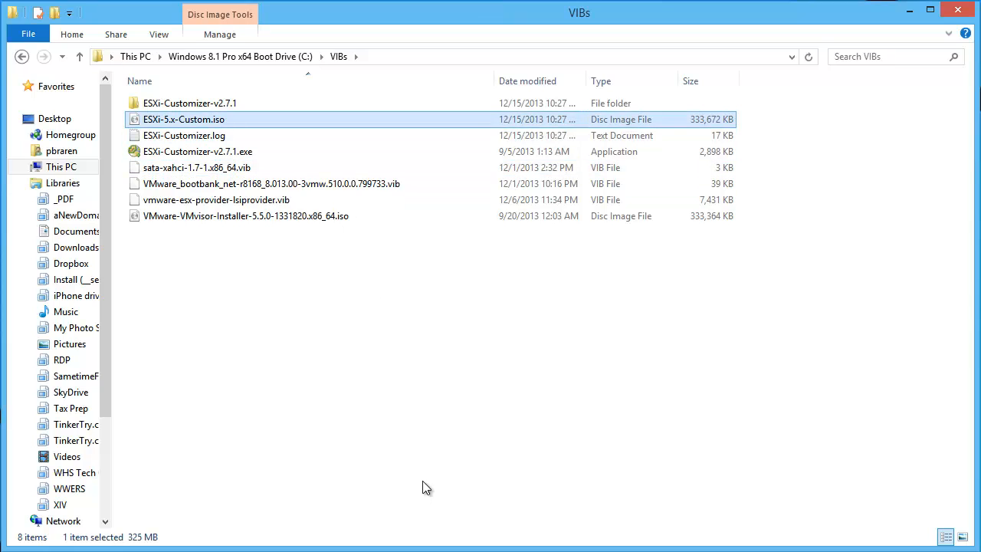
double_click(590, 80)
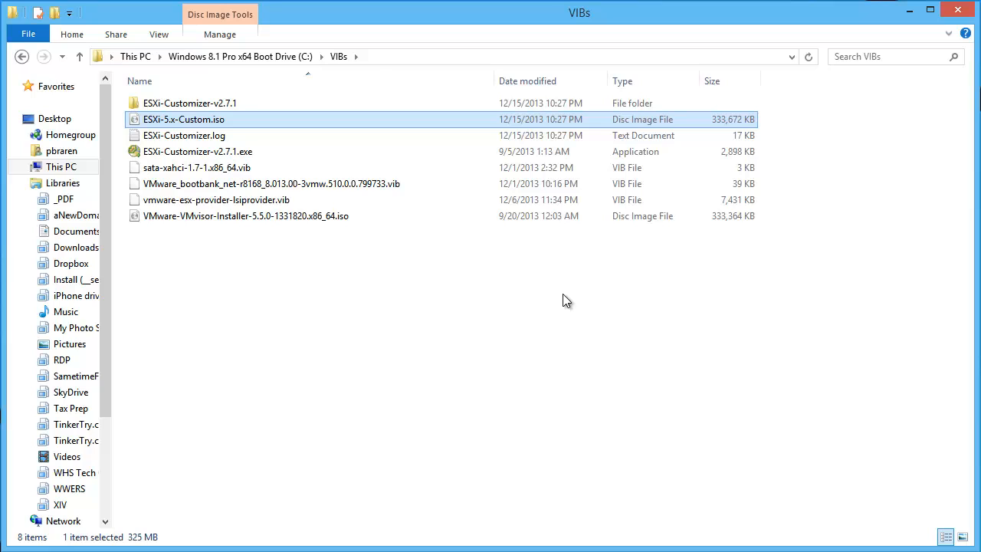
Rename ESXi-5.x-Custom.iso as ESXi-5.x-with-sata.iso
left_click(215, 120)
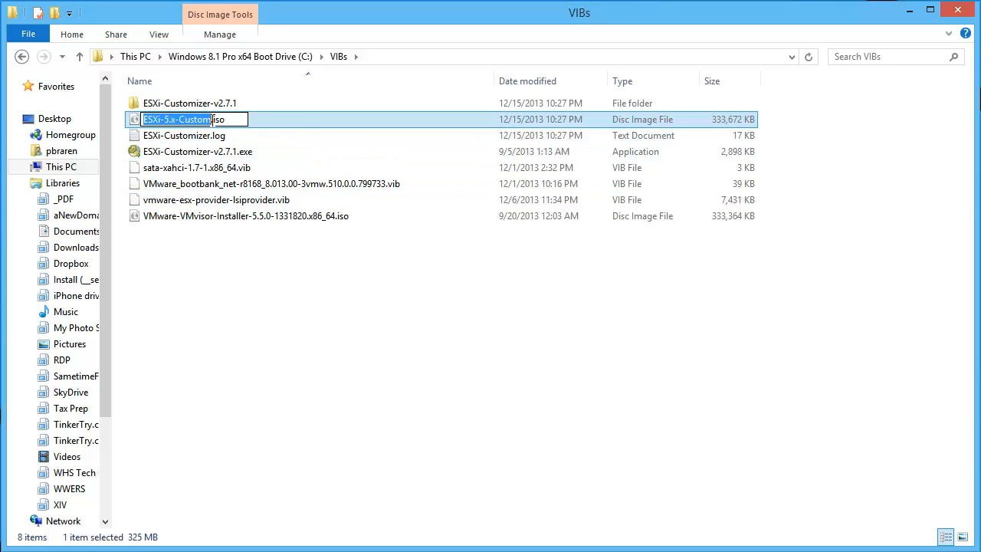
key("Right")
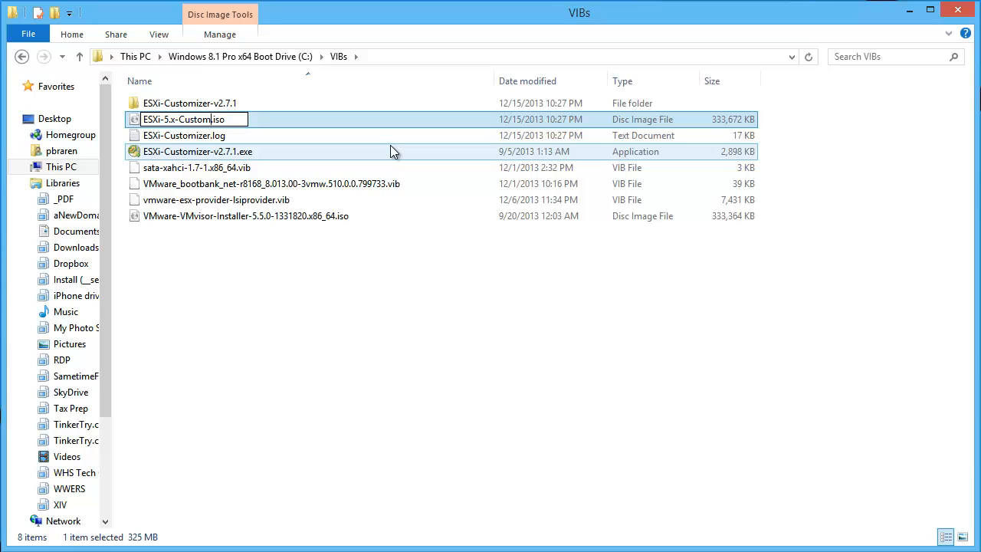
key("BackSpace")
key("BackSpace")
key("BackSpace")
key("BackSpace")
key("BackSpace")
key("BackSpace")
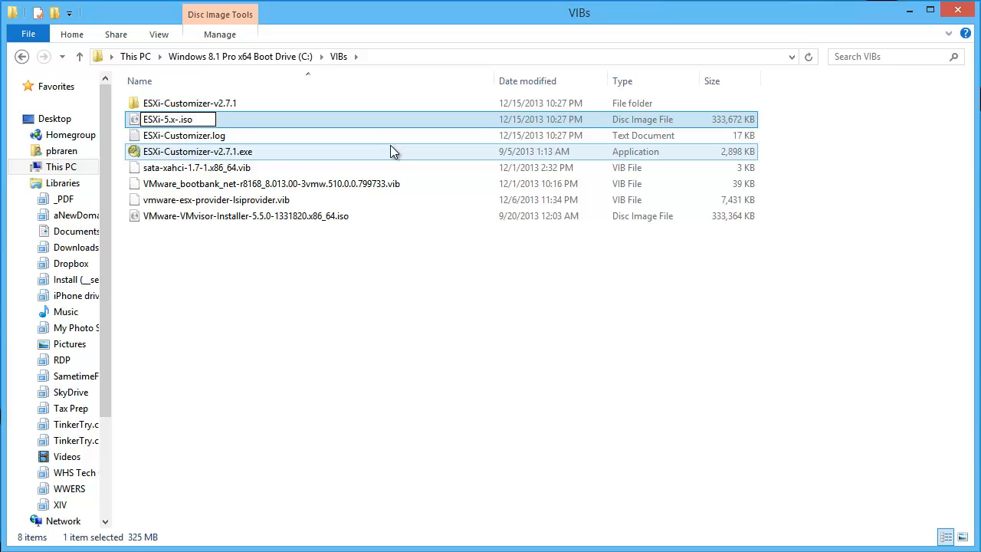
type("sata")
key("BackSpace")
key("BackSpace")
key("BackSpace")
key("BackSpace")
type("with-sata")
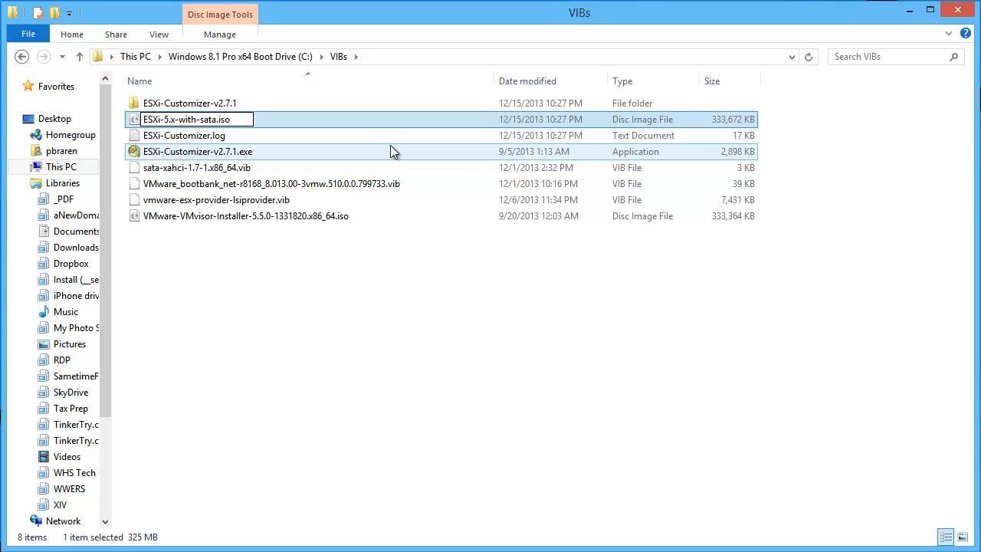
key("Return")
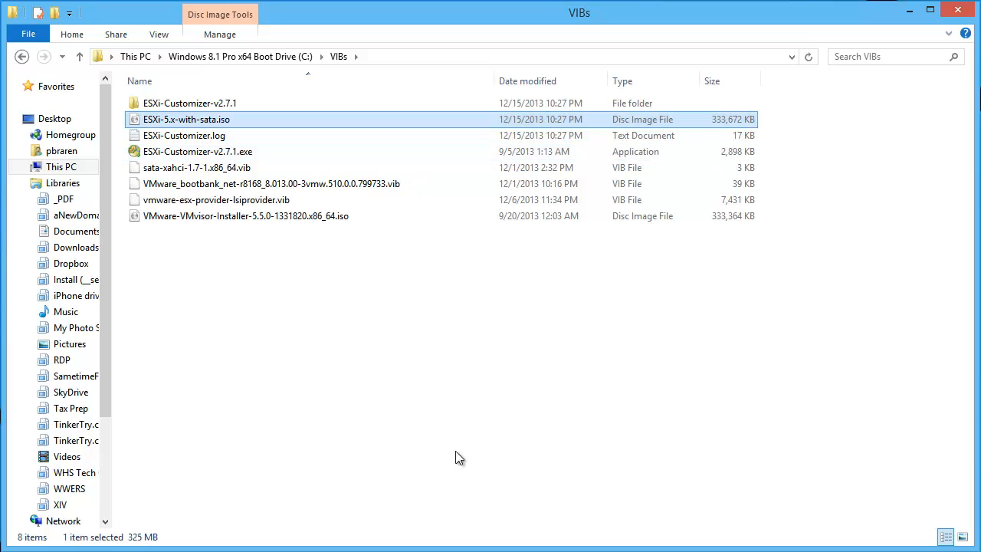
Launch ESXi-Customizer.cmd from the ESXi-Customizer-v2.7.1 folder, minimize its console window and bring the settings dialog fully into view
double_click(248, 106)
double_click(256, 174)
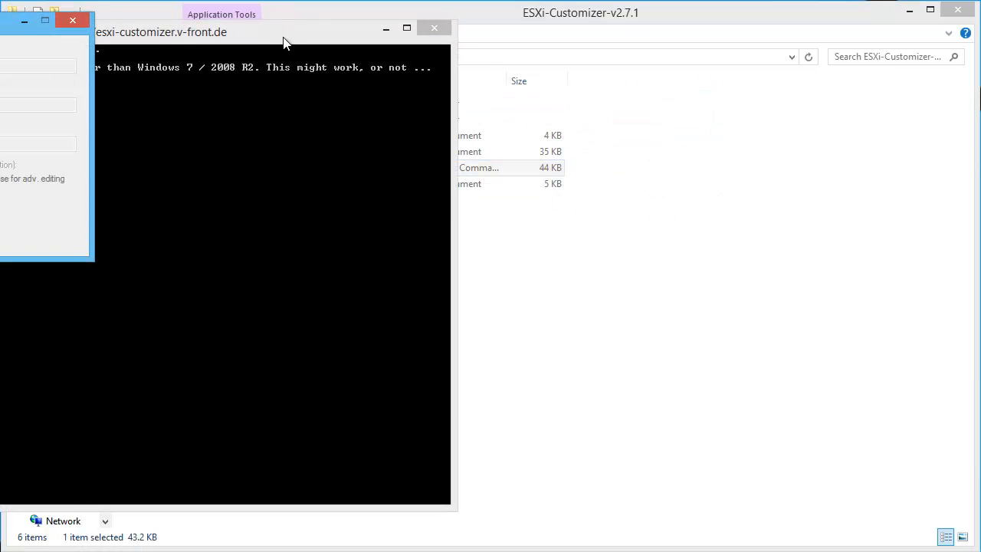
left_click_drag(284, 42, 664, 86)
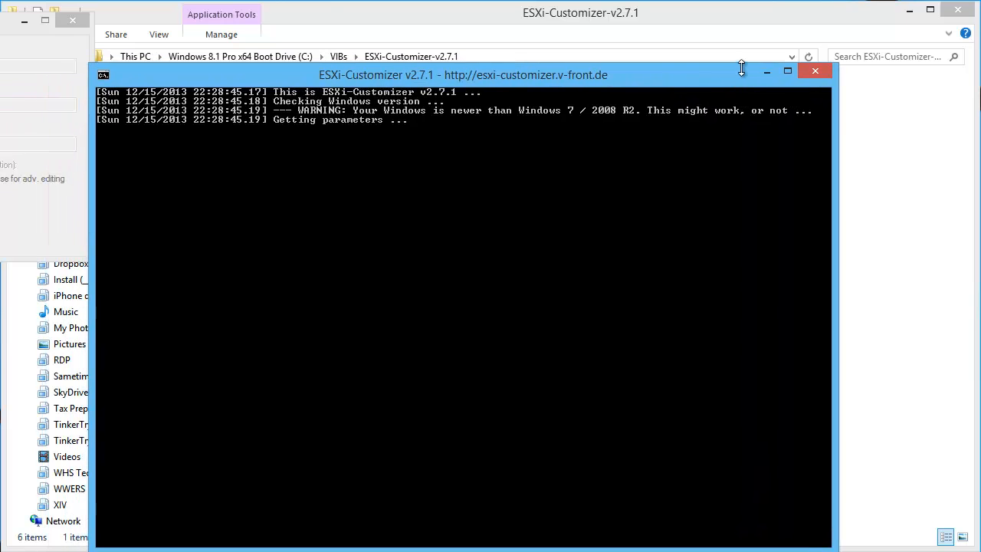
left_click(766, 72)
left_click_drag(2, 20, 495, 256)
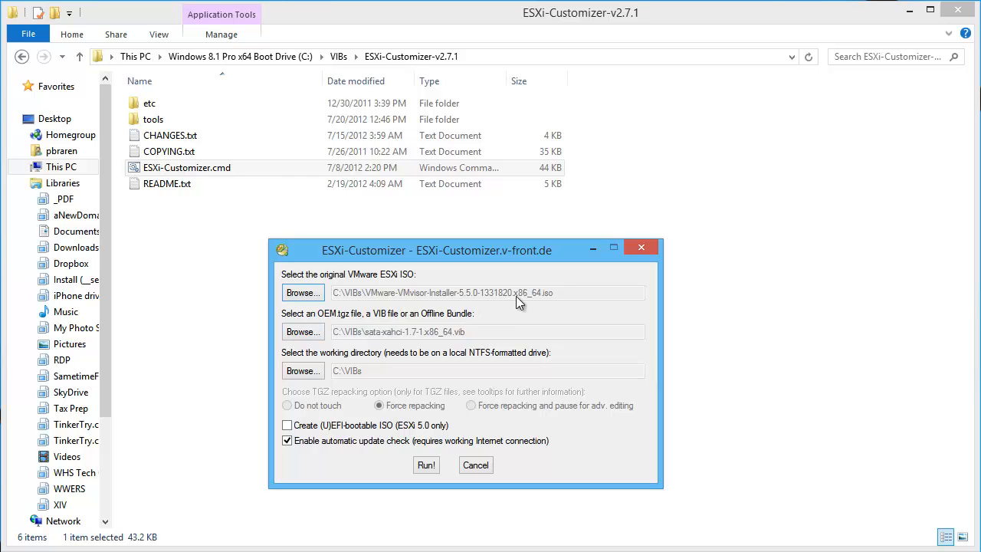
Set ESXi-5.x-with-sata.iso as the original ISO and VMware_bootbank_net-r8168_8.013.00-3vmw.510.0.0.799733.vib as the OEM package
left_click(318, 295)
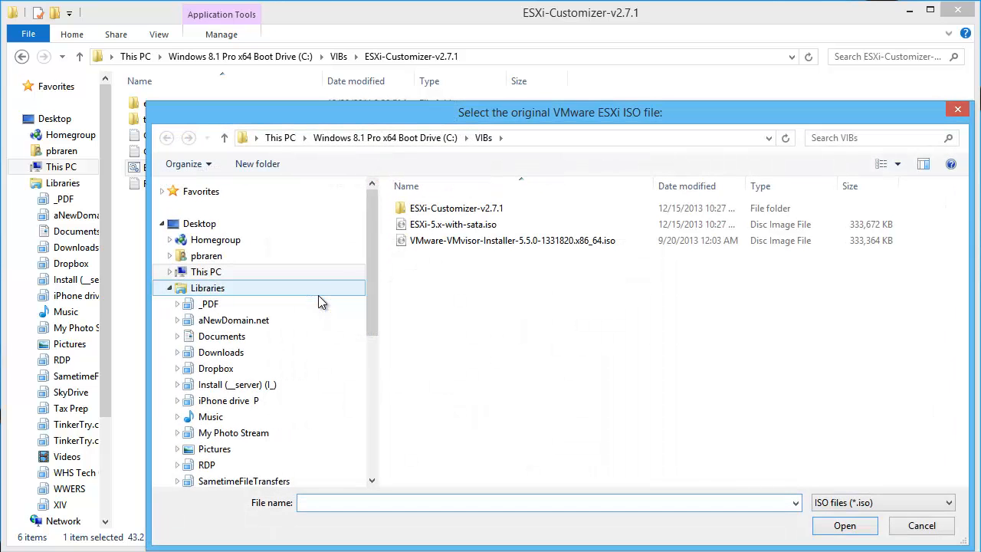
double_click(452, 227)
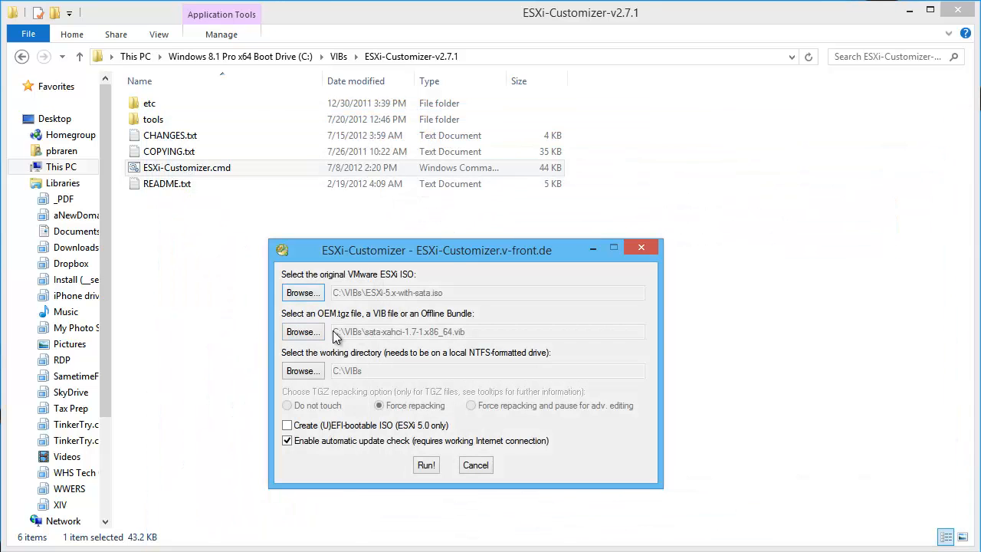
left_click(303, 331)
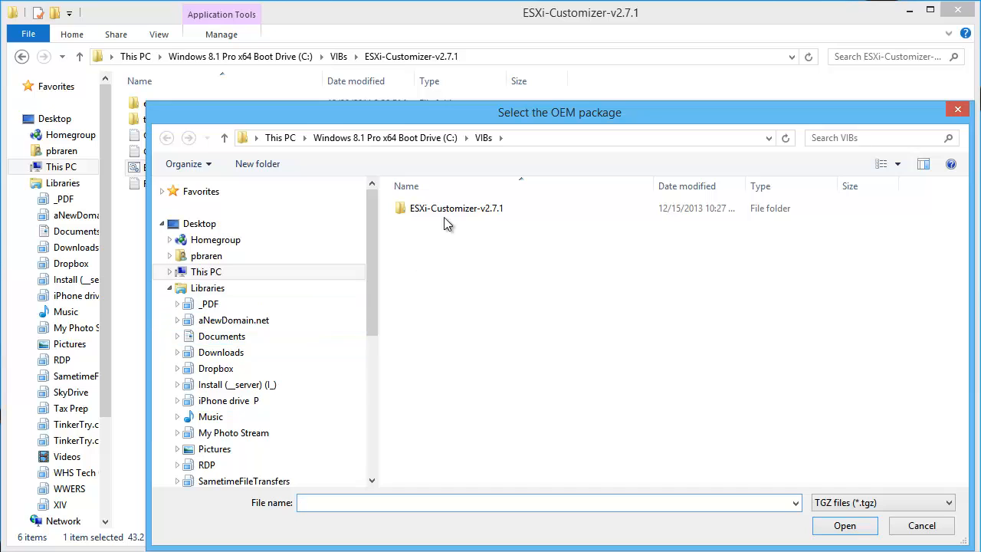
left_click(866, 503)
left_click(851, 528)
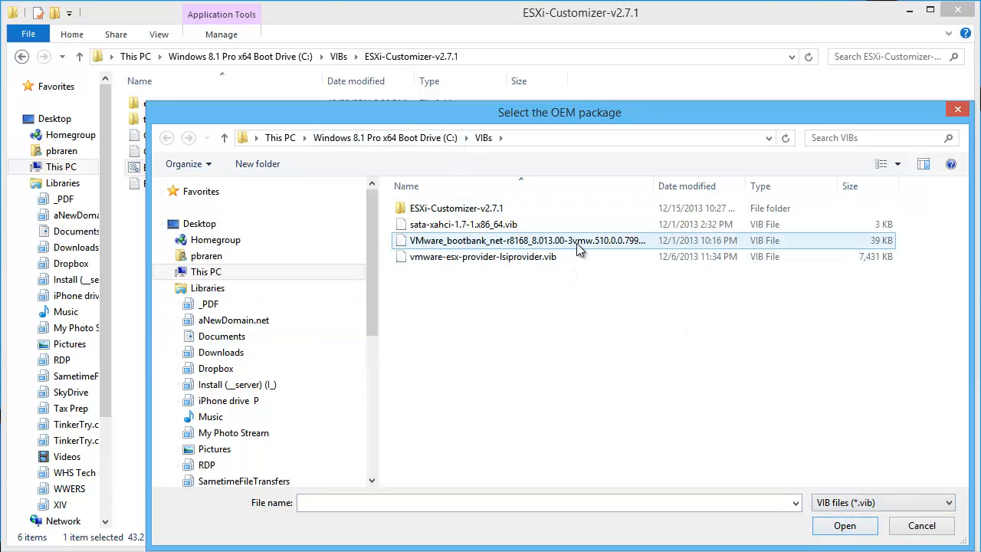
double_click(577, 243)
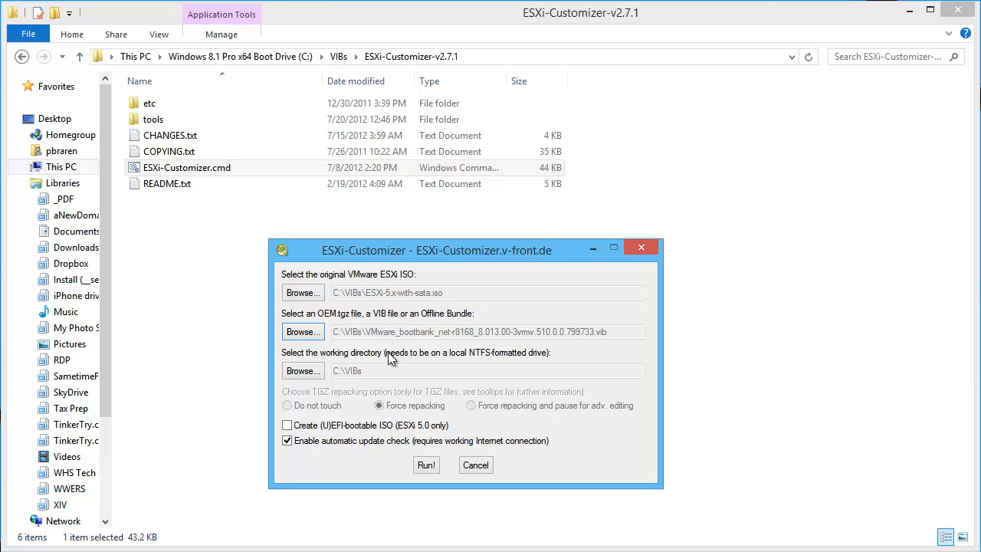
Run the customization with the net-r8168 driver, acknowledge its completion and return to the VIBs folder
left_click(426, 465)
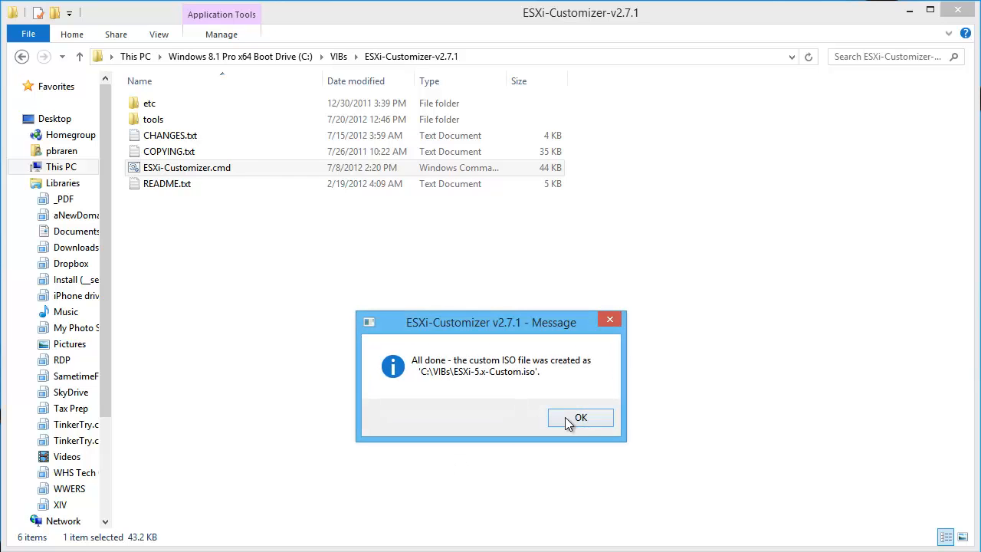
left_click(581, 418)
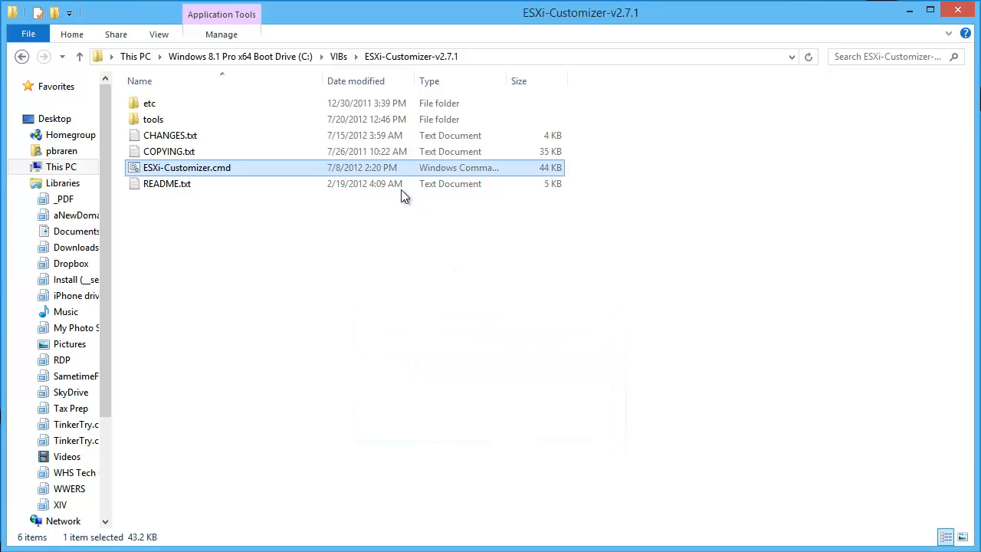
left_click(338, 57)
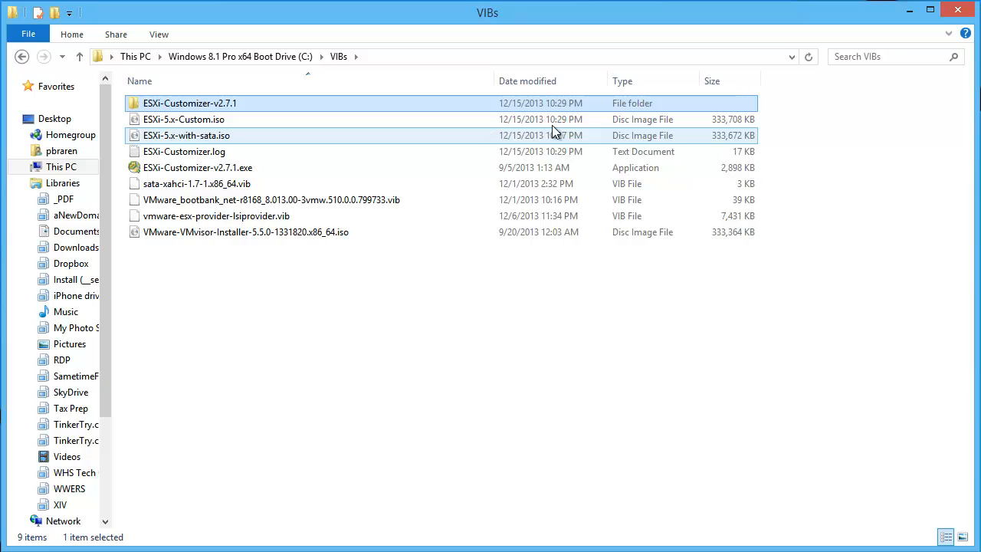
Rename ESXi-5.x-Custom.iso as ESXi-5.x-with-sata-and-realtek.iso
left_click(441, 120)
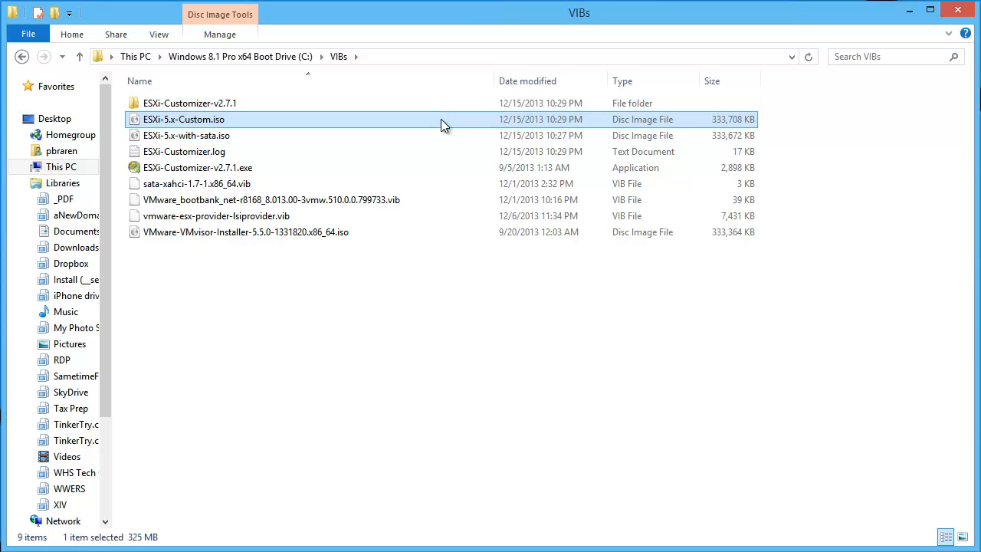
key("F2")
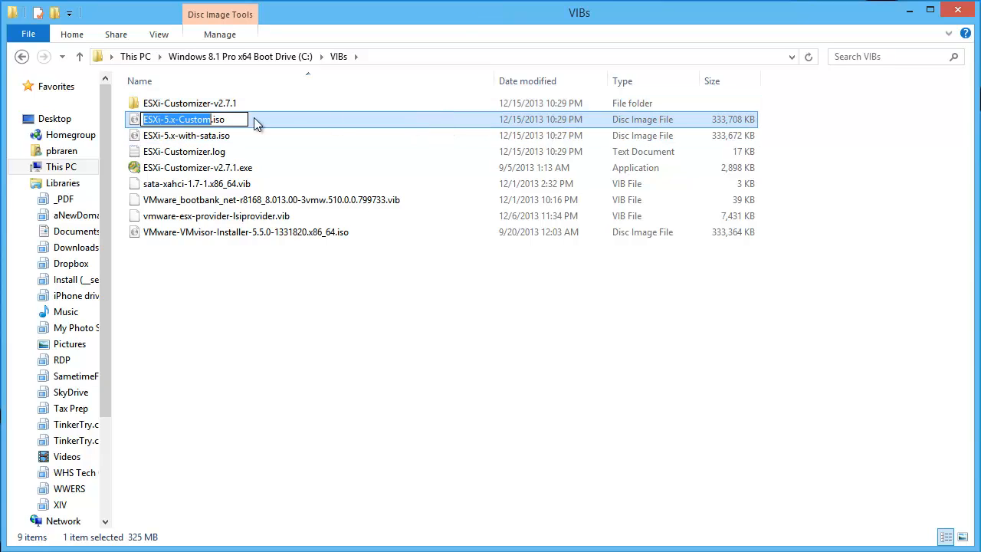
left_click(184, 119)
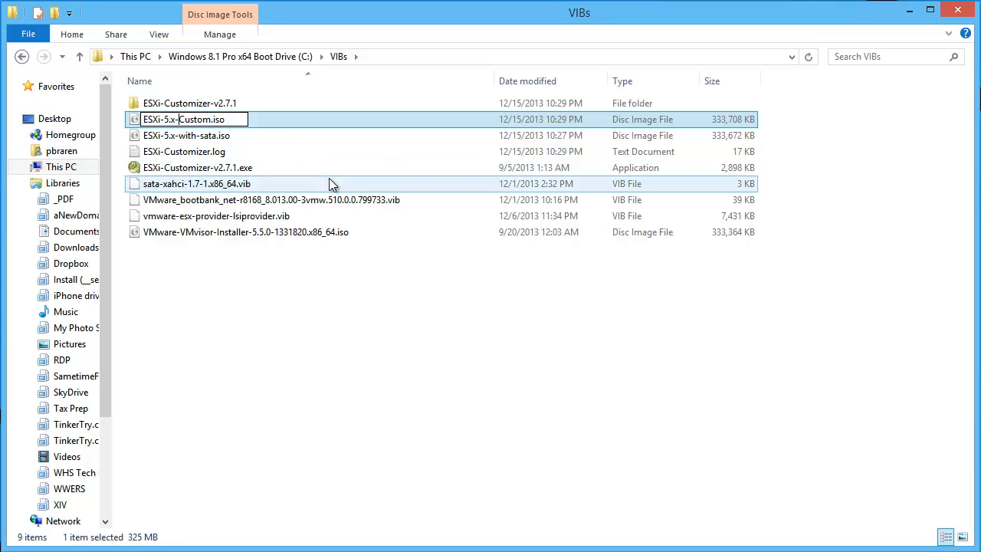
type("with-sata")
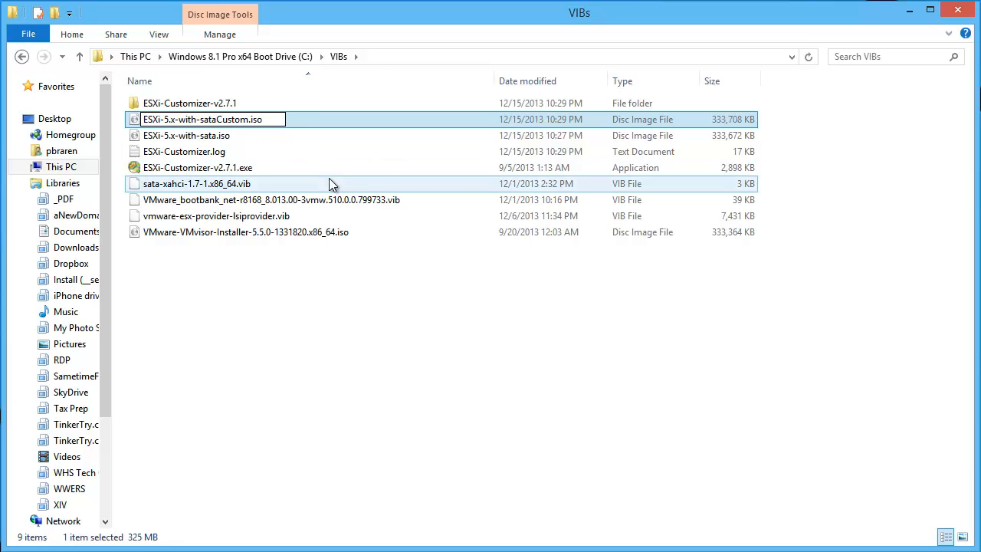
type("-and-real")
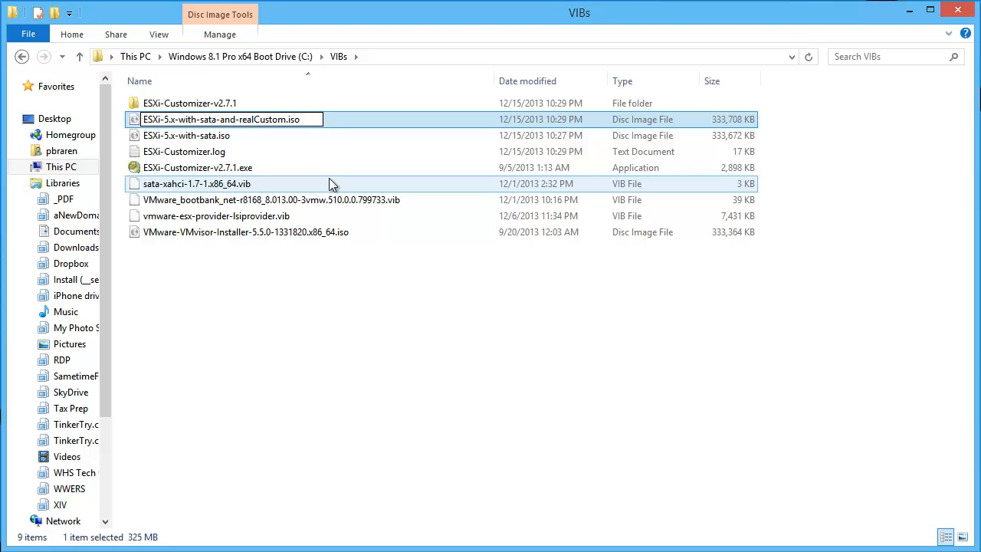
type("tek")
key("Delete")
key("Delete")
key("Delete")
key("Delete")
key("Delete")
key("Delete")
key("Delete")
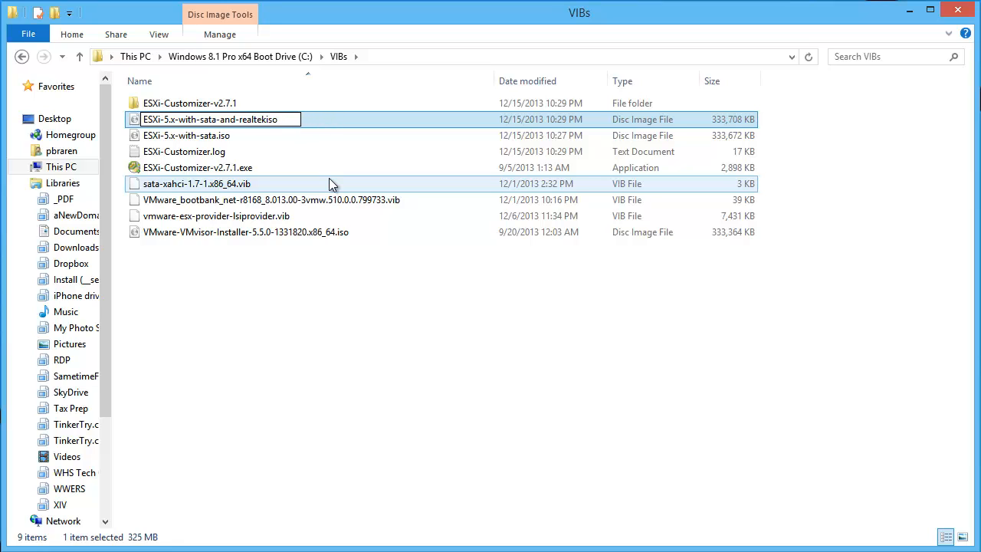
type(".")
key("Return")
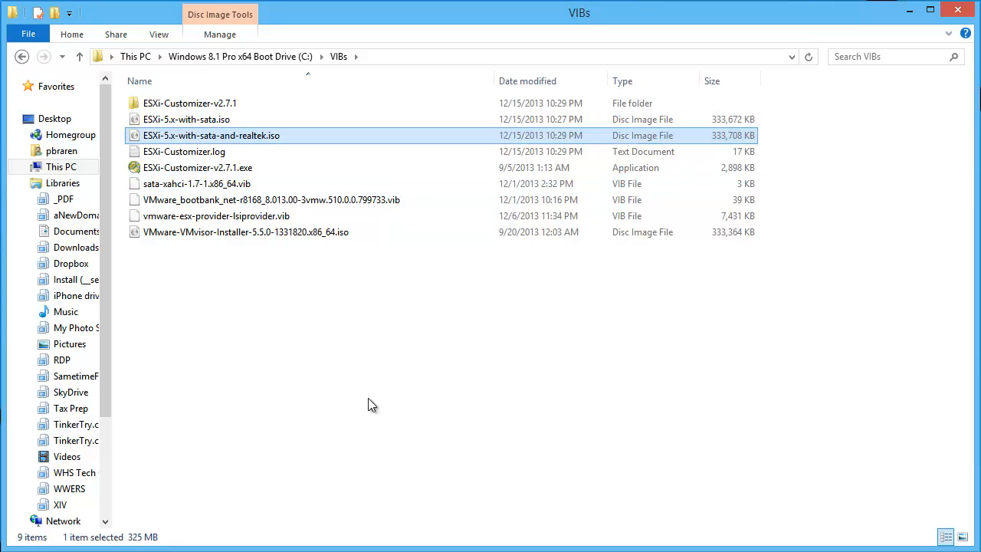
Launch ESXi-Customizer.cmd from the ESXi-Customizer-v2.7.1 folder and move its console window fully into view
double_click(243, 104)
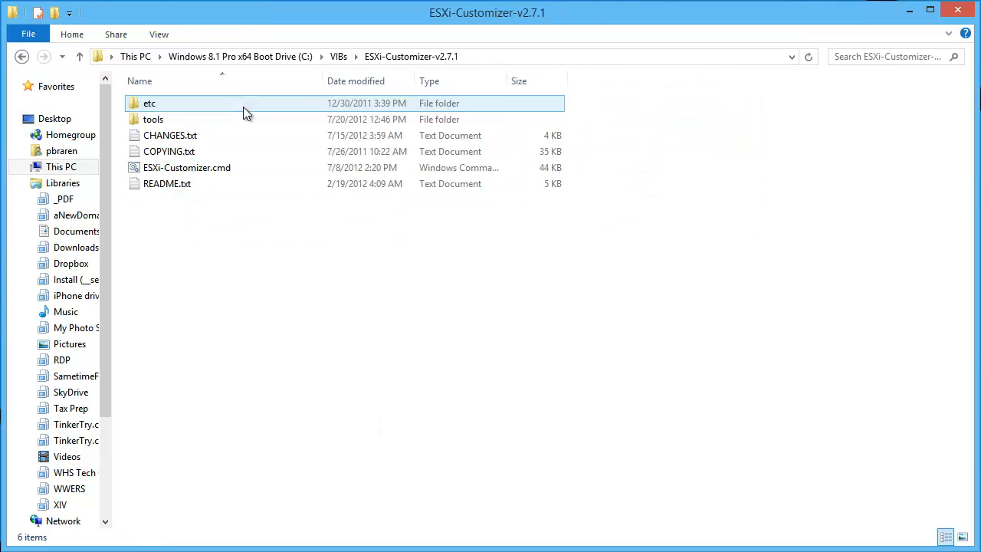
double_click(240, 168)
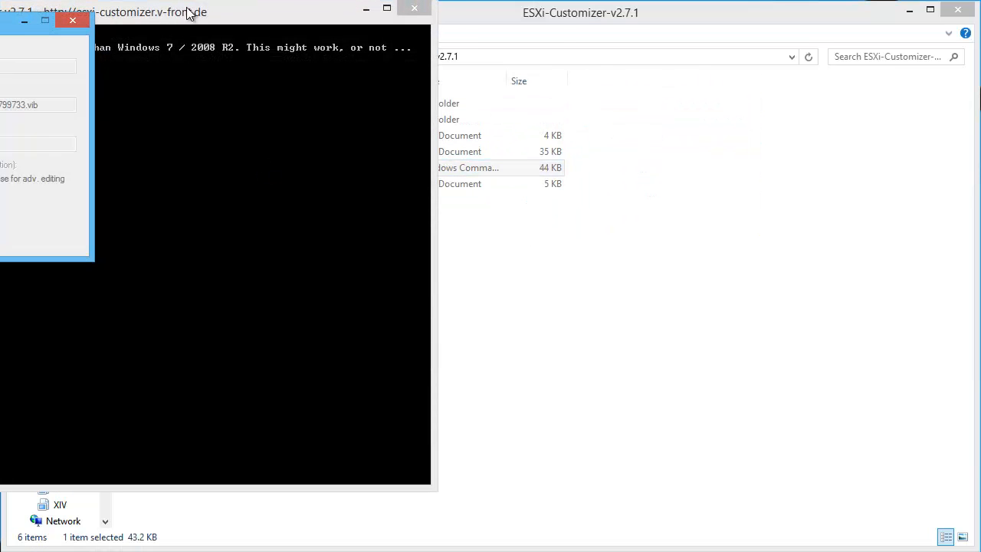
left_click_drag(189, 11, 618, 31)
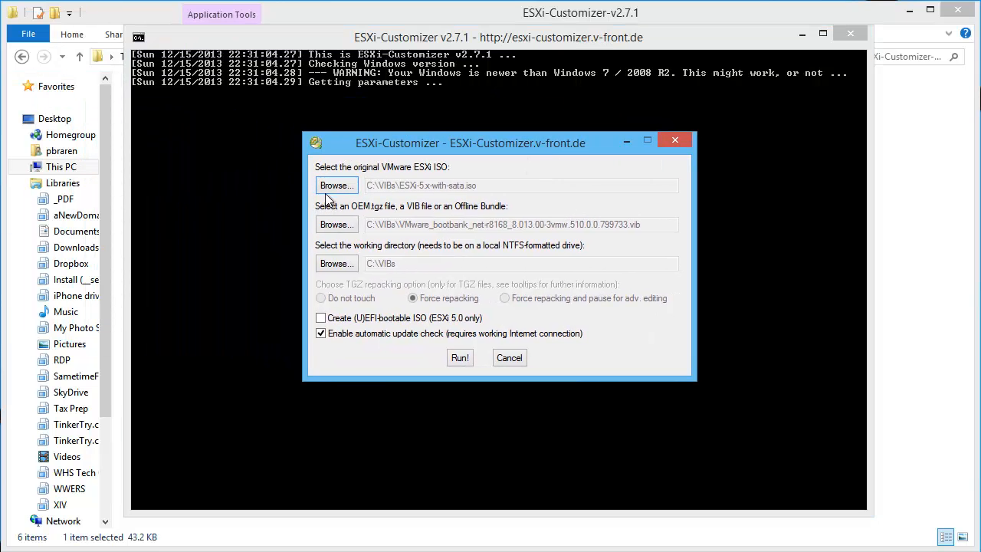
Set ESXi-5.x-with-sata-and-realtek.iso as the original ISO and the VIB file vmware-esx-provider-lsiprovider.vib as the OEM package
left_click(330, 191)
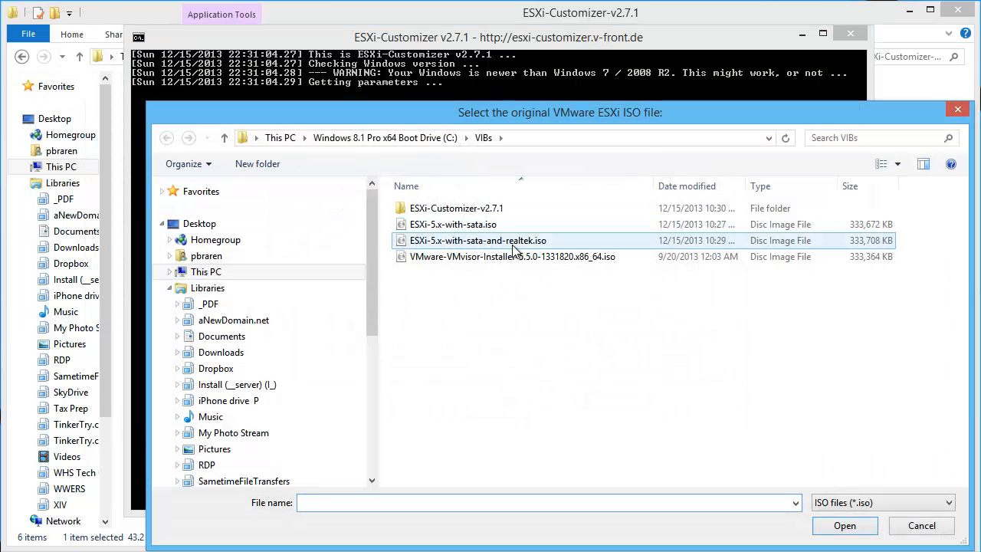
double_click(513, 243)
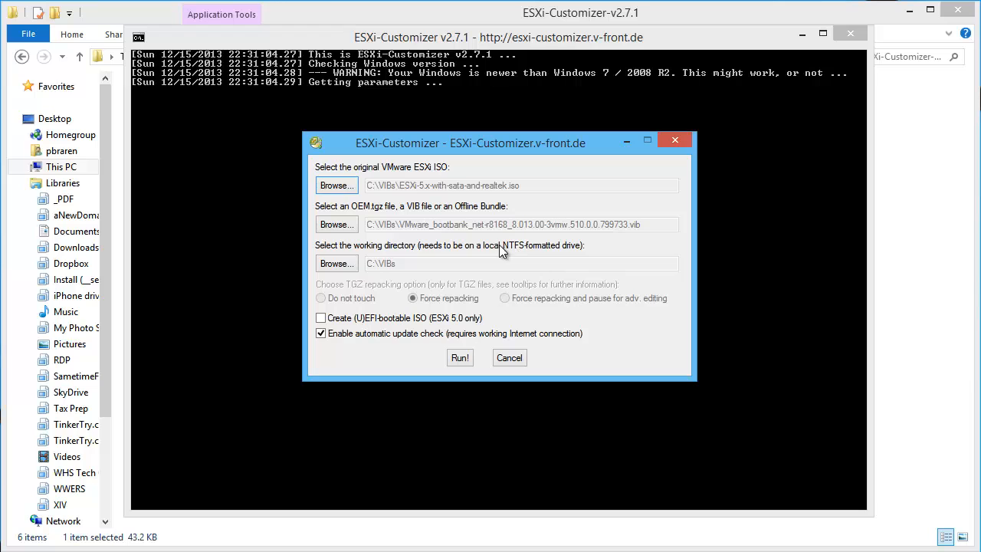
left_click(337, 225)
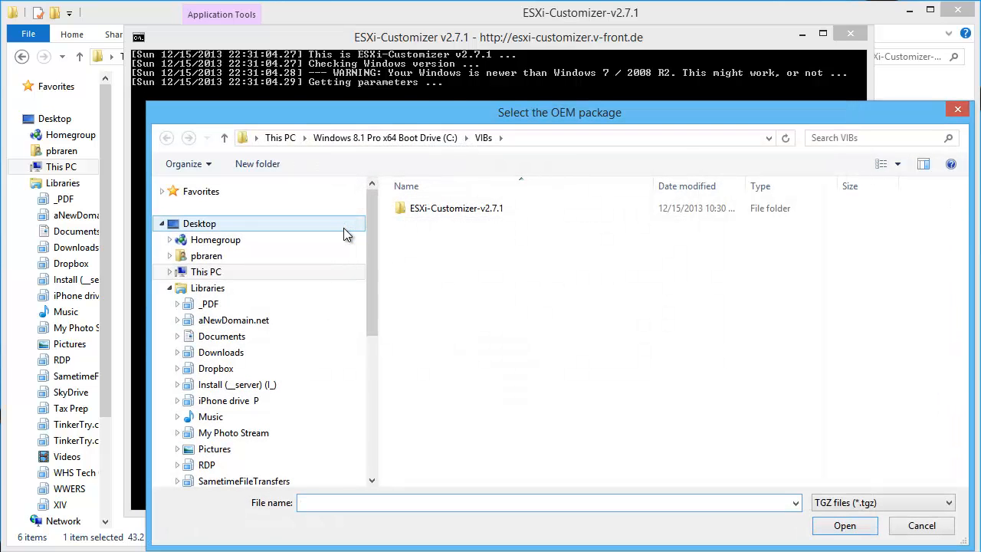
left_click(943, 503)
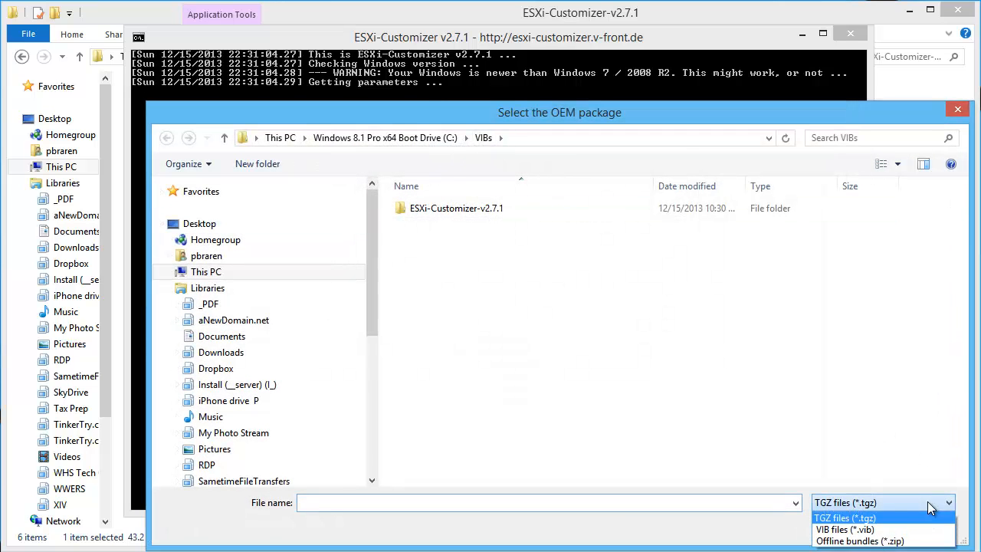
left_click(891, 528)
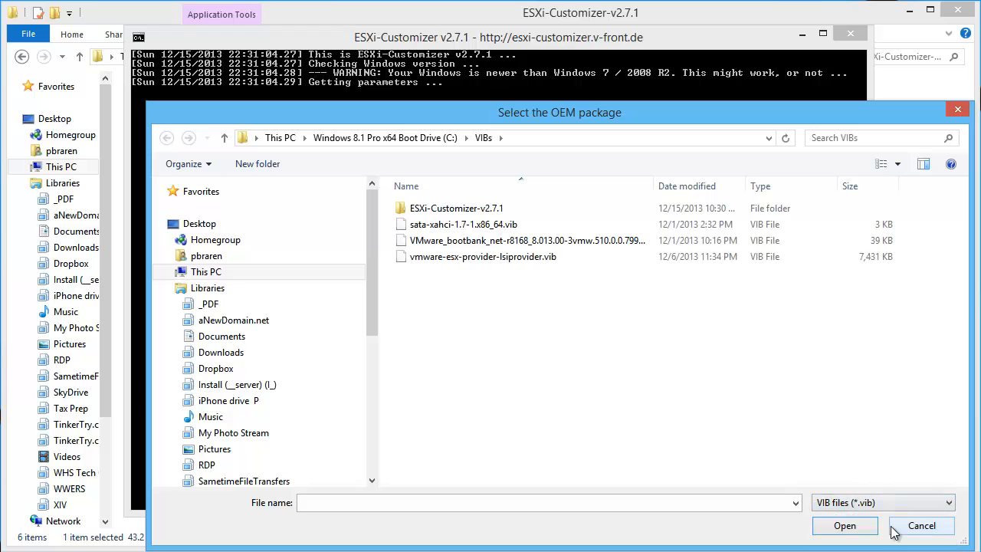
left_click(516, 265)
double_click(515, 265)
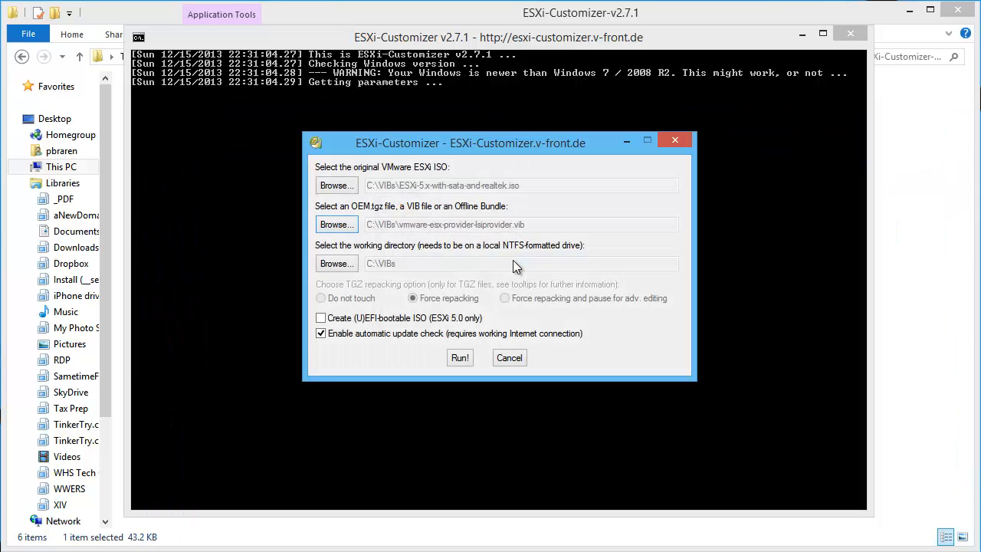
Run the customization with the lsiprovider package, acknowledge its completion and return to the VIBs folder
left_click(467, 363)
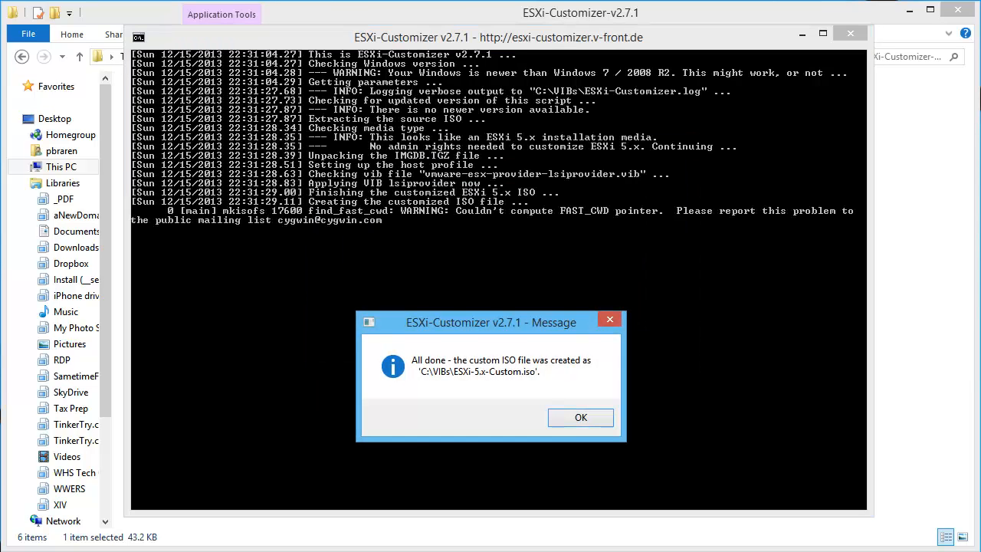
left_click(581, 417)
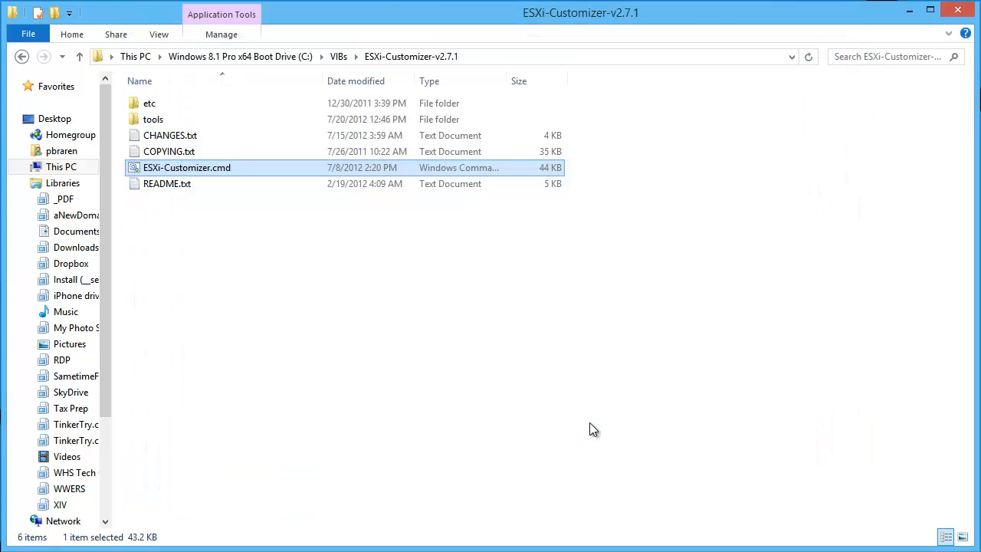
left_click(339, 57)
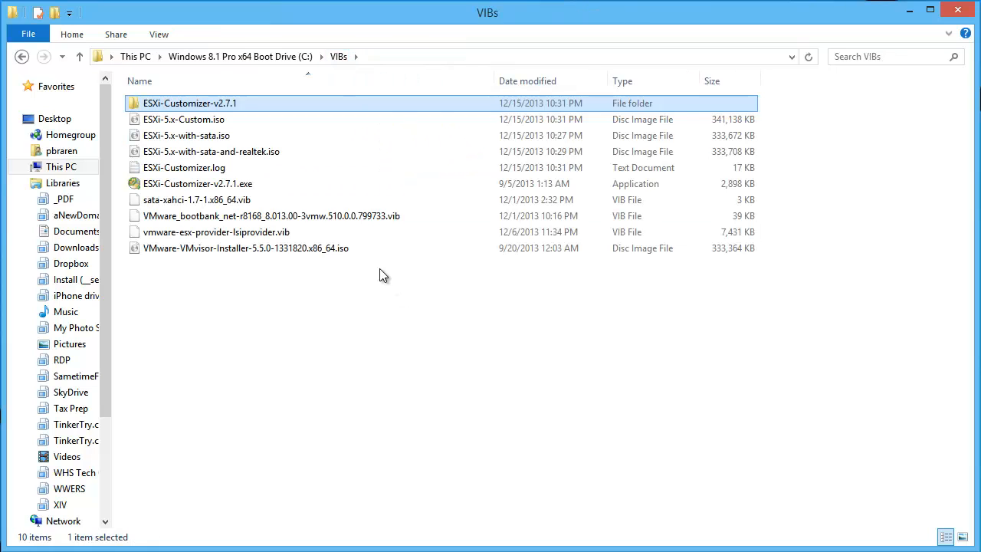
Rename the new ESXi-5.x-Custom.iso as ESXi-5.x-with-sata-and-realtek-and-lsi.iso
left_click(215, 122)
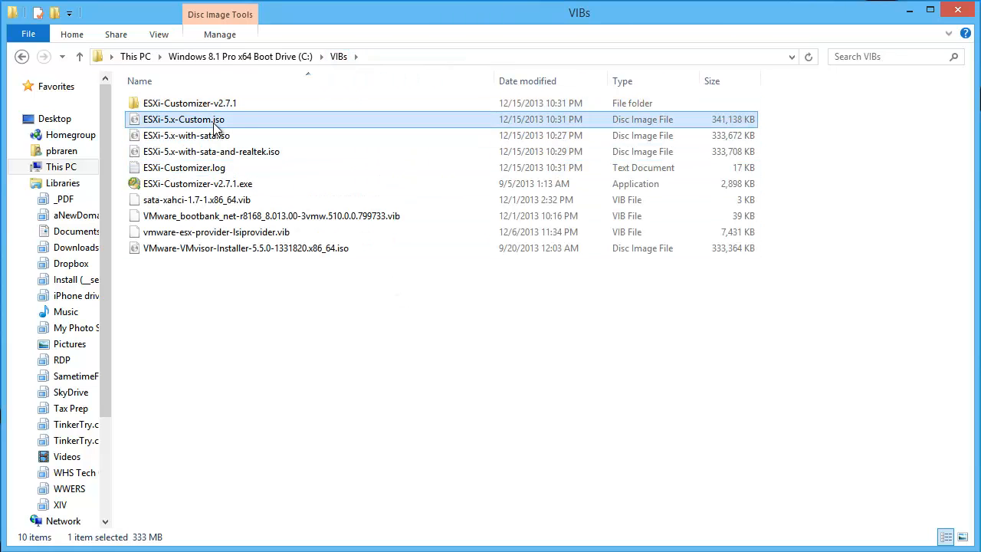
left_click(212, 123)
left_click(179, 120)
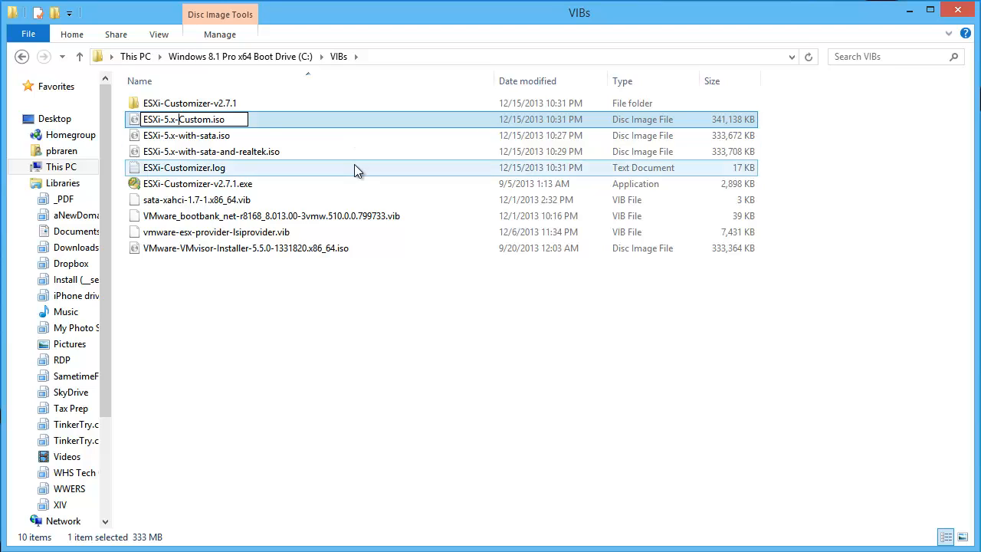
type("with-sata-")
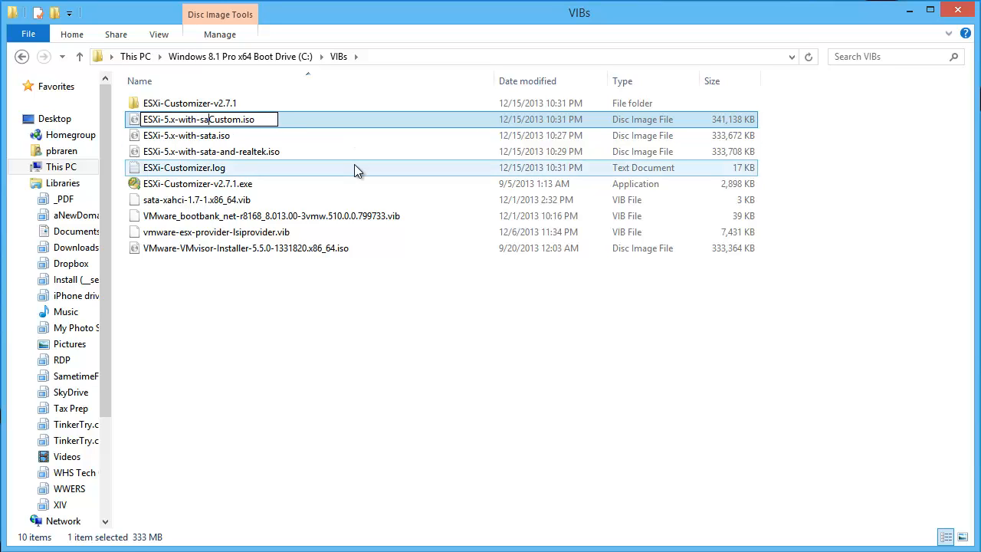
type("and-realtek-")
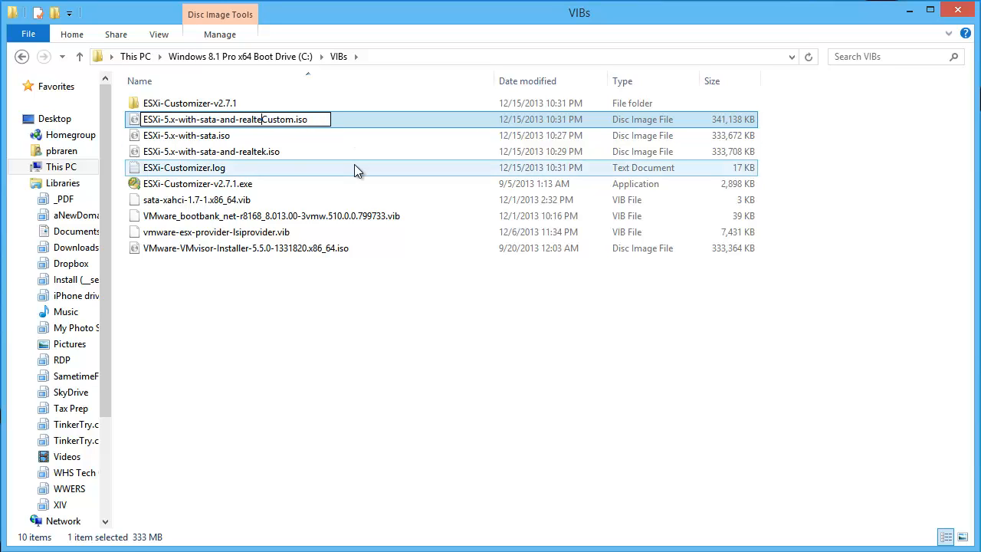
type("and-lsi")
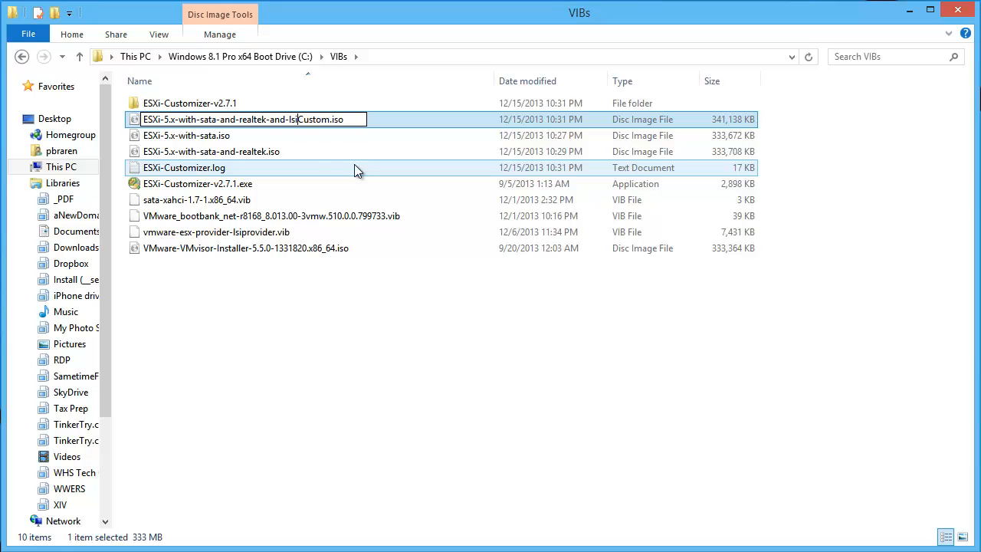
key("Delete")
key("Delete")
key("Delete")
key("Delete")
key("Delete")
key("Delete")
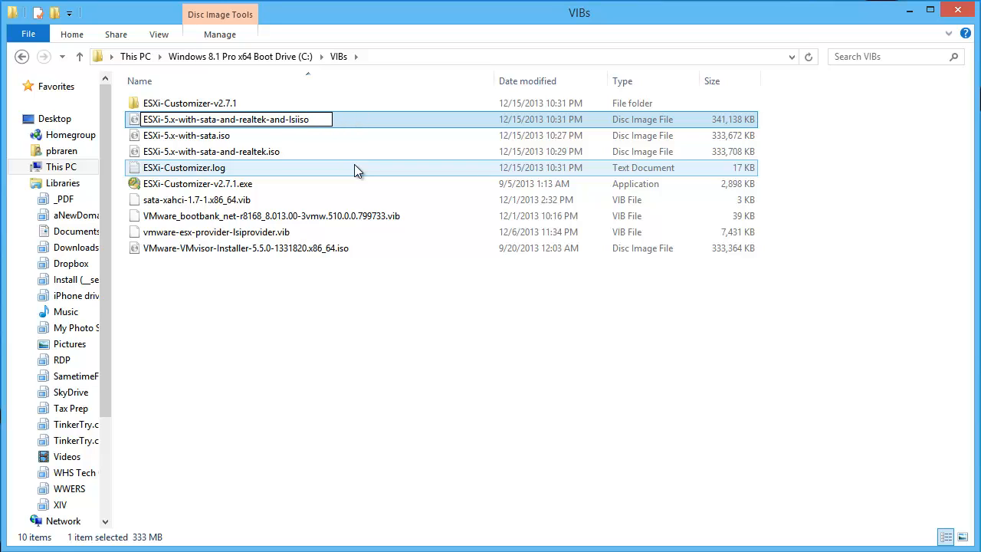
key("Return")
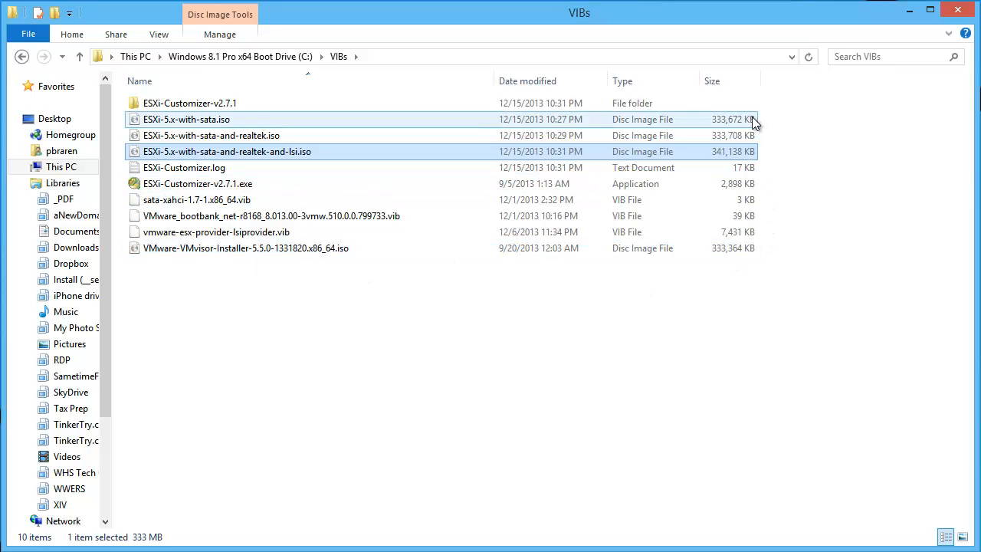
left_click(753, 204)
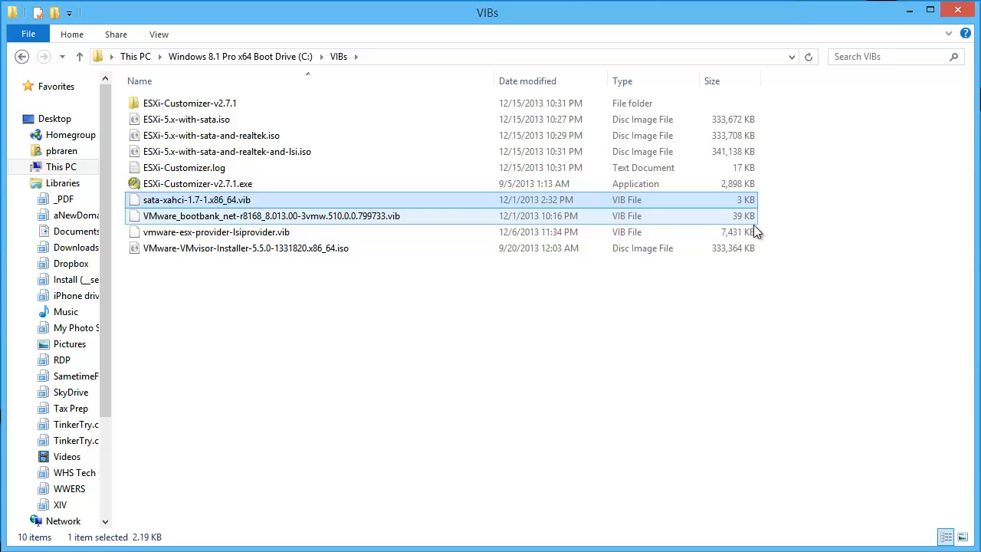
left_click(601, 340)
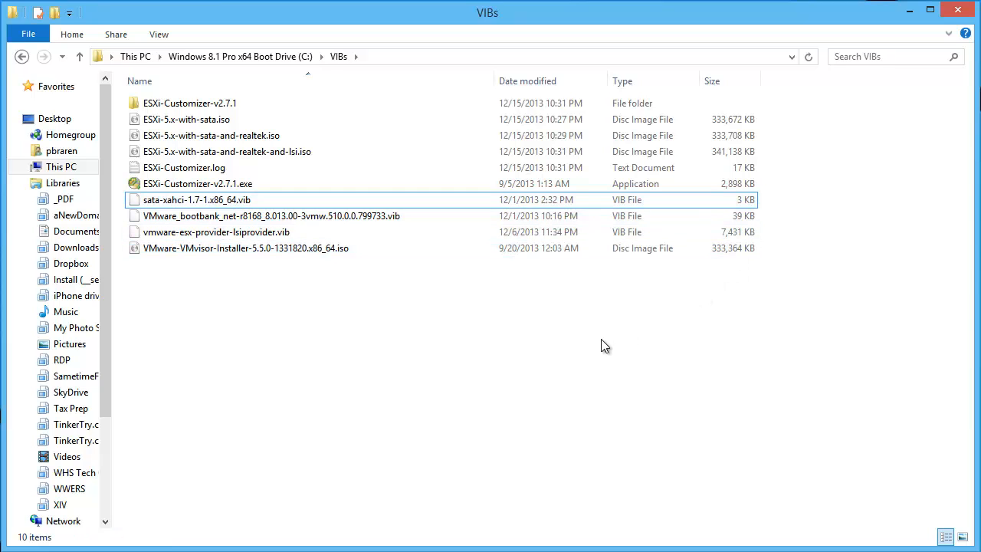
left_click(344, 155)
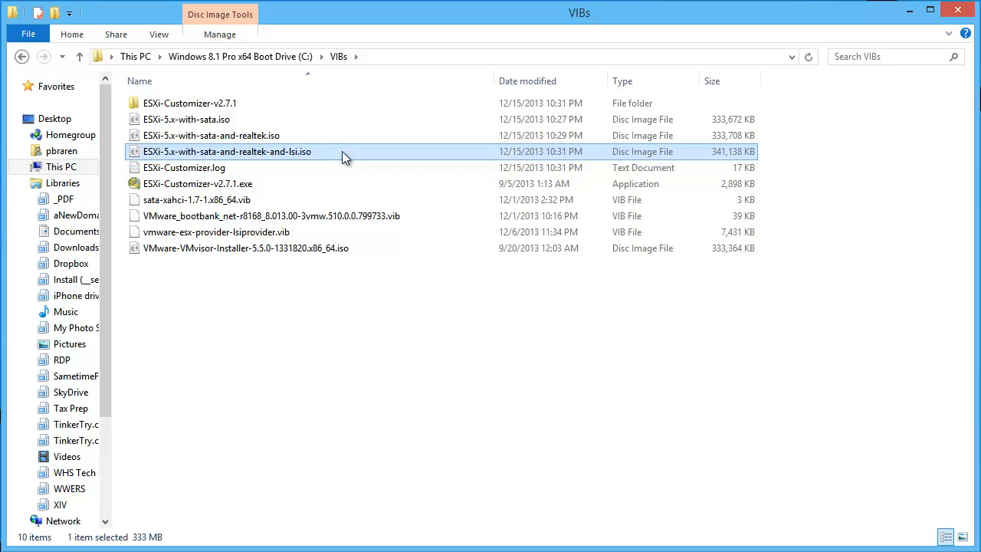
Open Rufus and set the new volume label of the 4GBUSB2FLASHDRIVE (E:) device to ESXi
key("super")
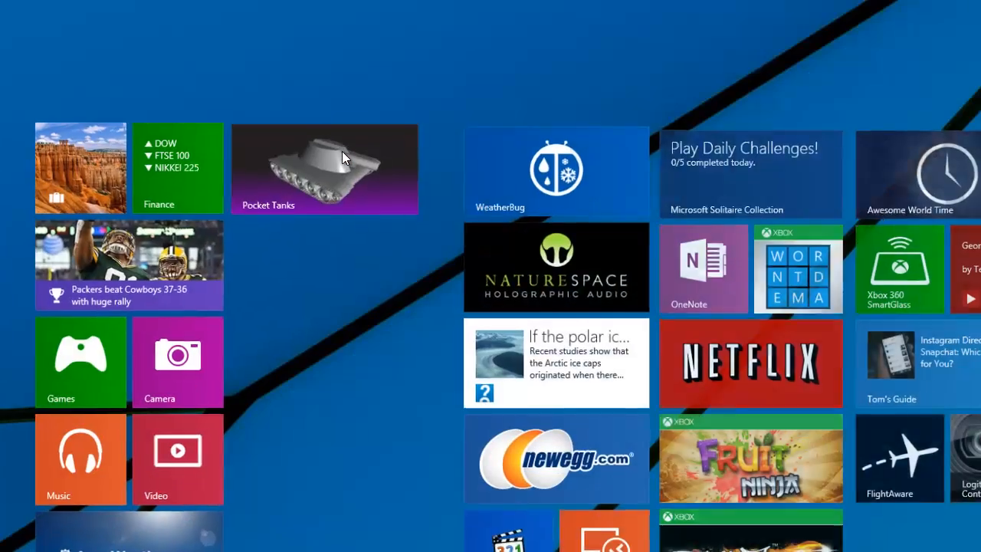
key("super")
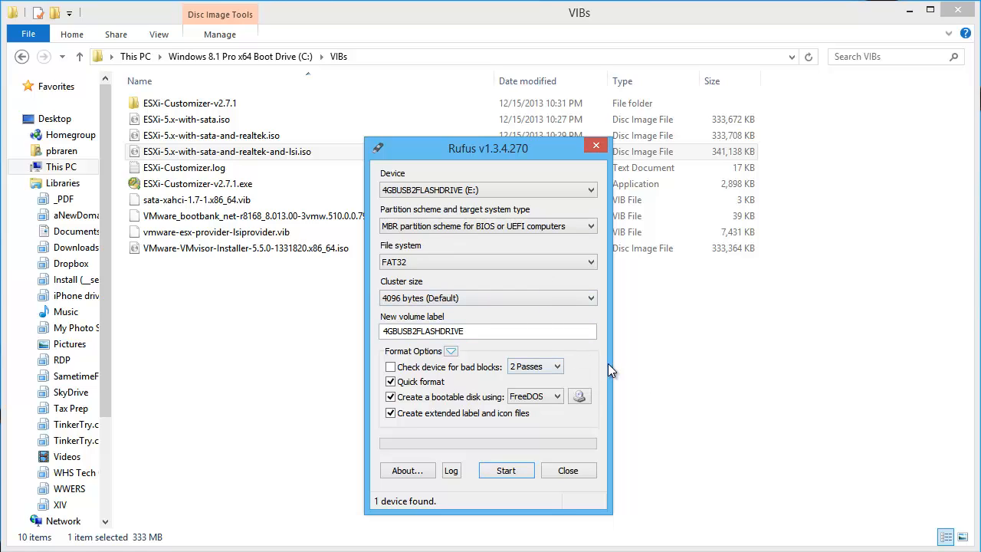
left_click_drag(481, 333, 289, 320)
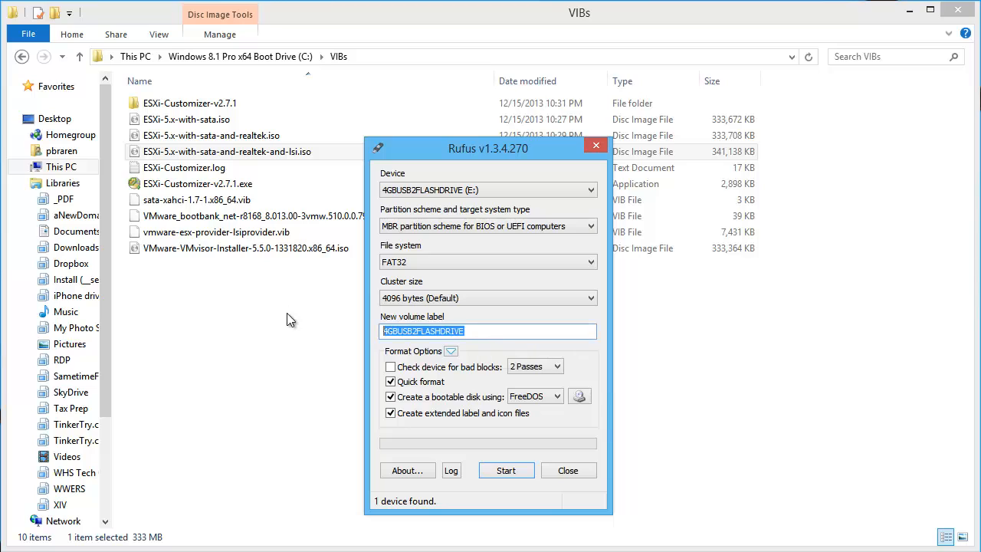
type("ESXi")
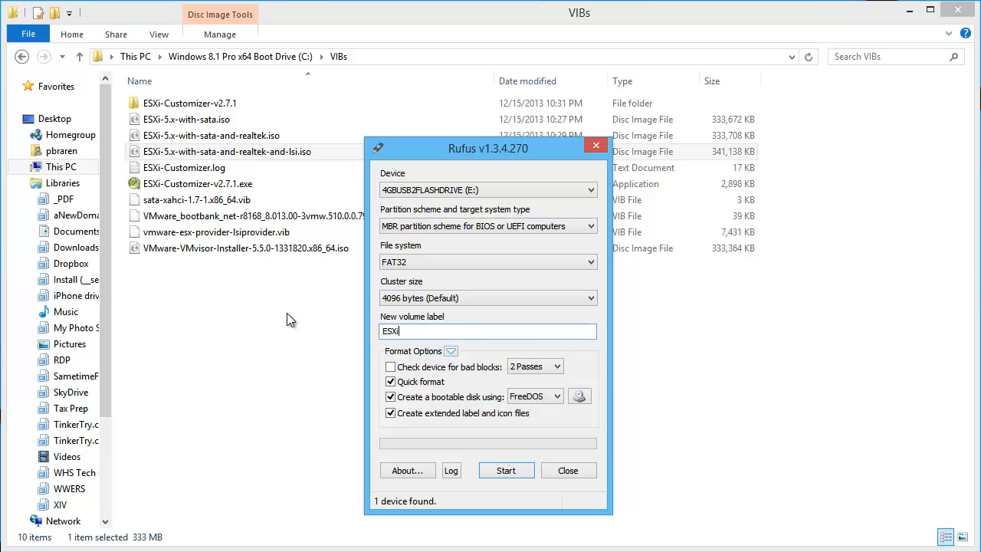
Copy the name ESXi-5.x-with-sata-and-realtek-and-lsi from the ISO file and paste it as the new volume label in Rufus
left_click(312, 154)
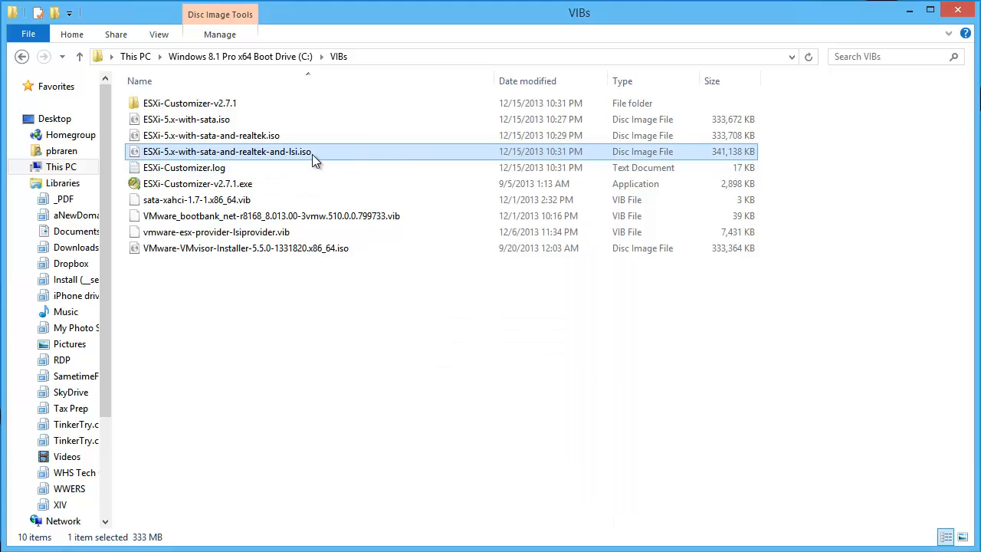
left_click(312, 154)
key("ctrl+x")
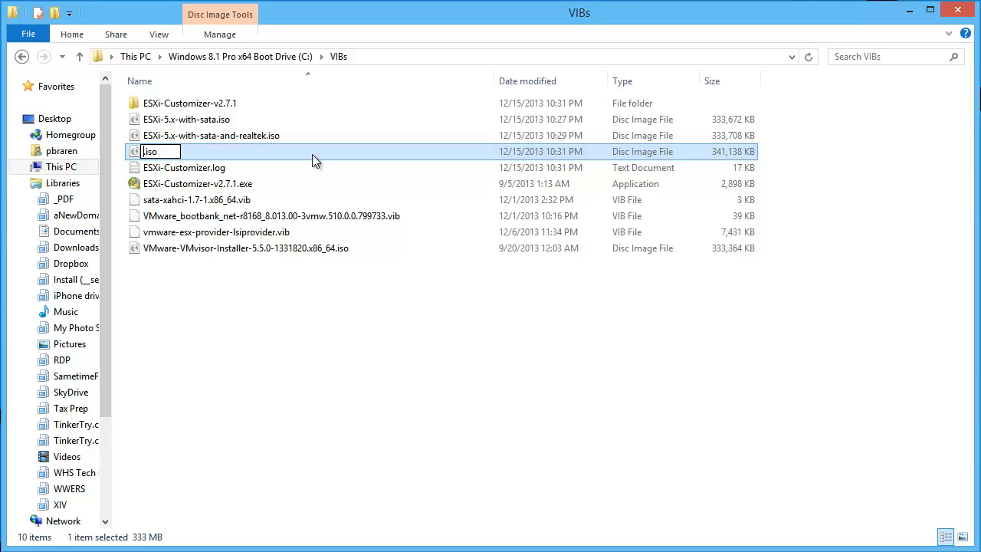
key("Escape")
left_click(312, 155)
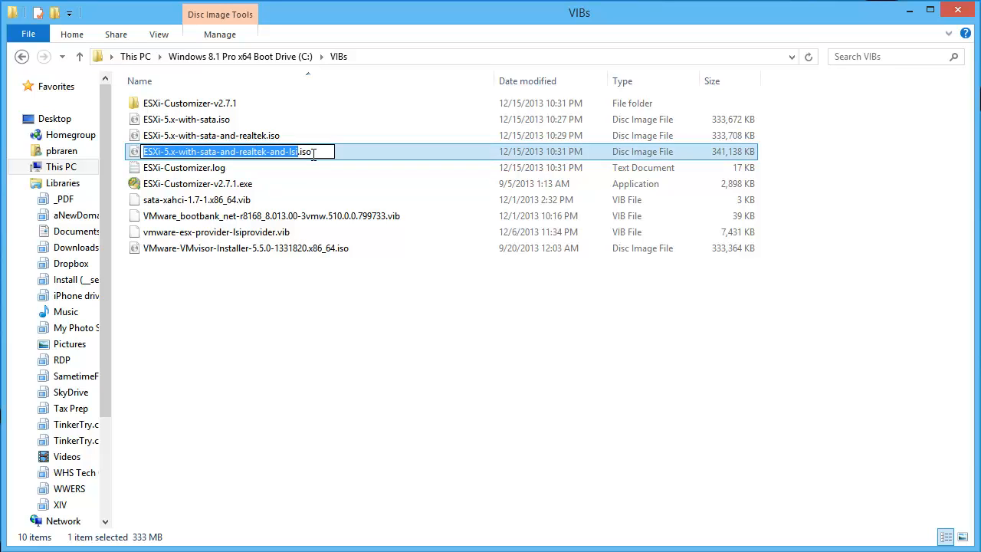
key("alt+Tab")
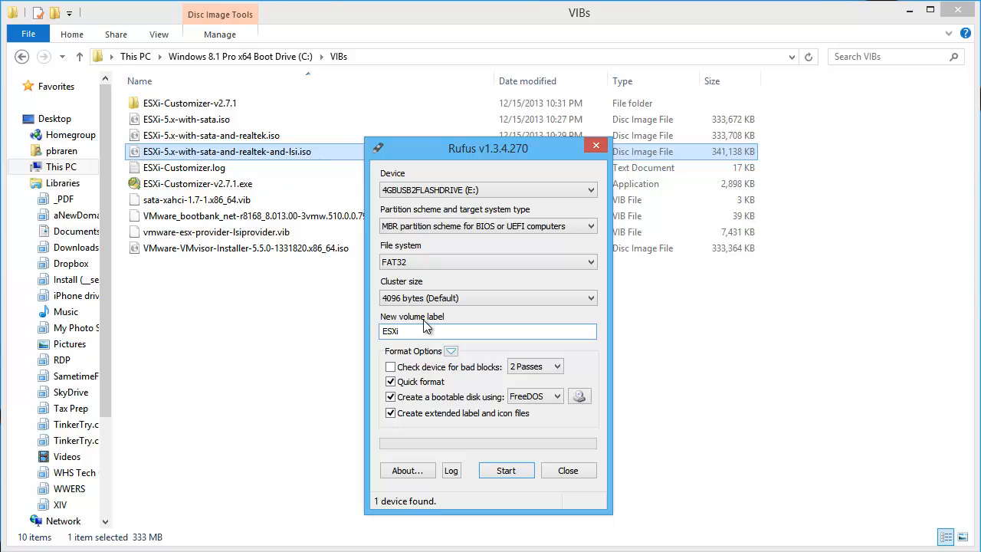
left_click_drag(416, 329, 351, 331)
key("ctrl+v")
Load ESXi-5.x-with-sata-and-realtek-and-lsi.iso from C:\VIBs as the bootable ISO image and start writing it to the USB drive, accepting the erase warning
left_click(581, 398)
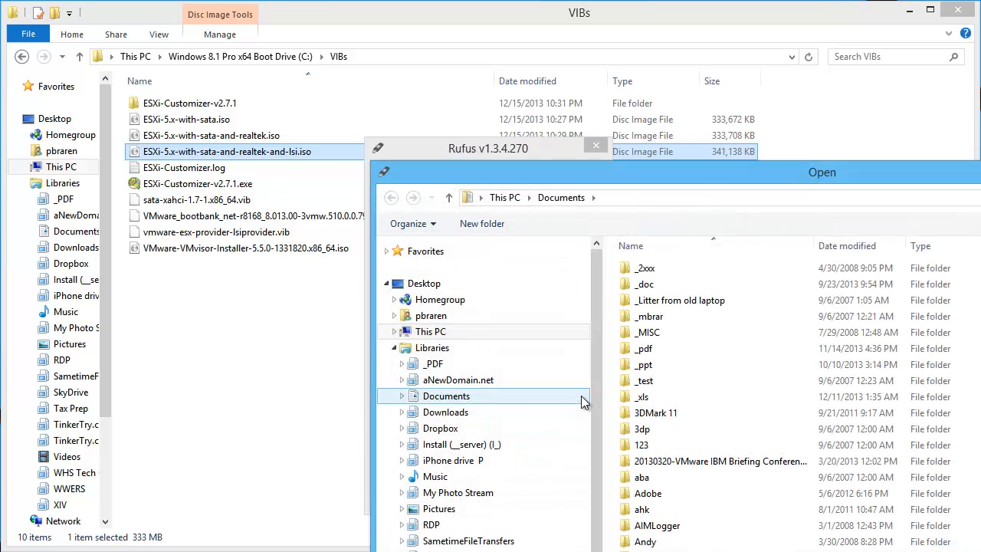
left_click_drag(703, 161, 380, 196)
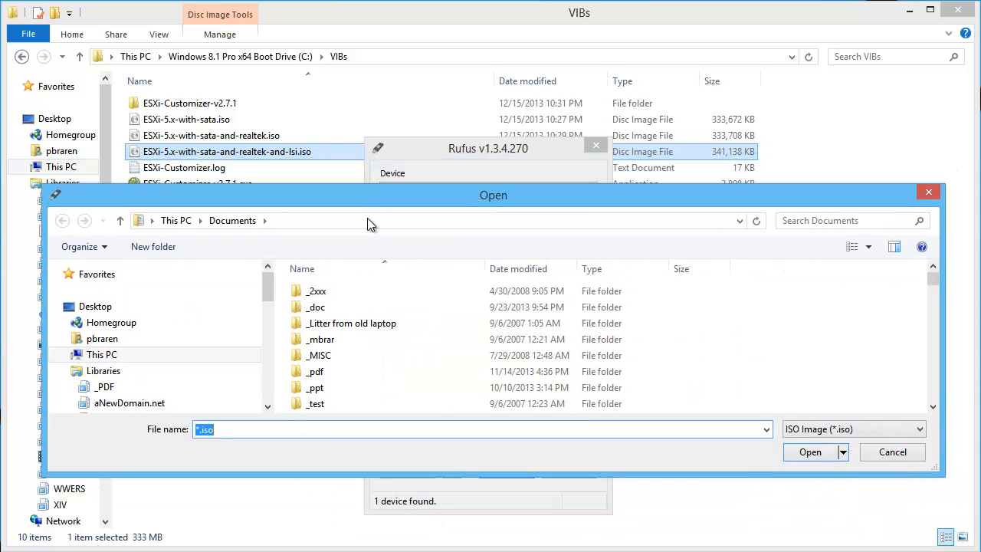
left_click(367, 221)
type("c:\\vibs")
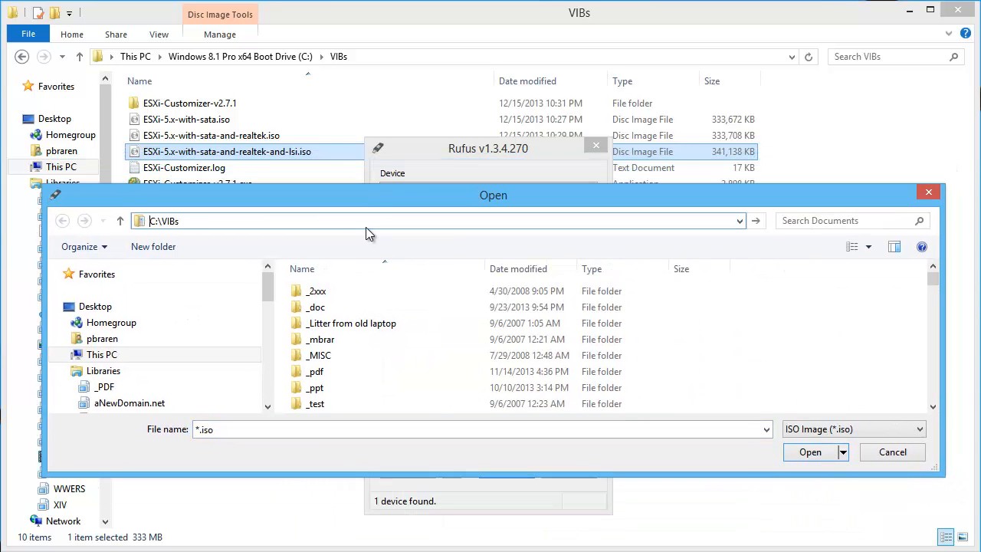
key("Return")
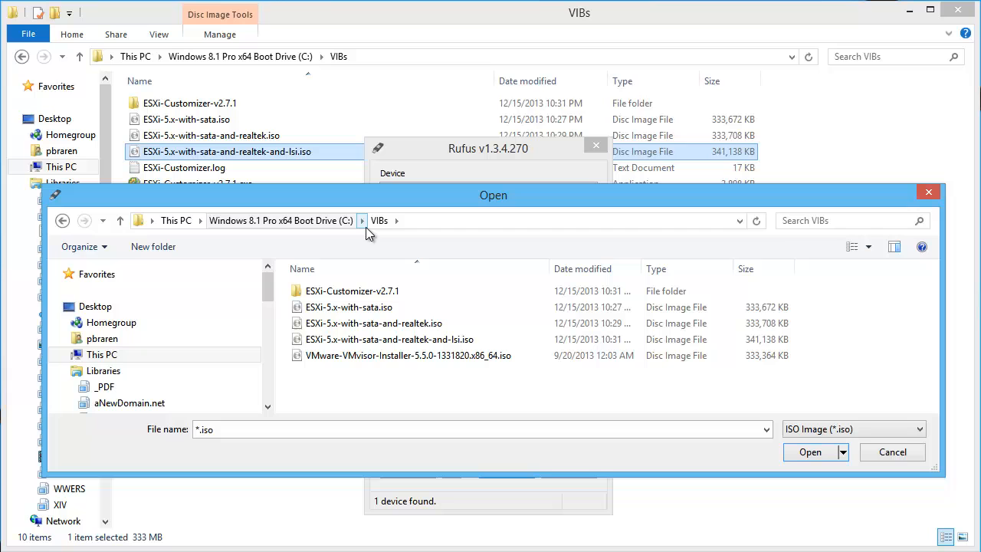
double_click(415, 345)
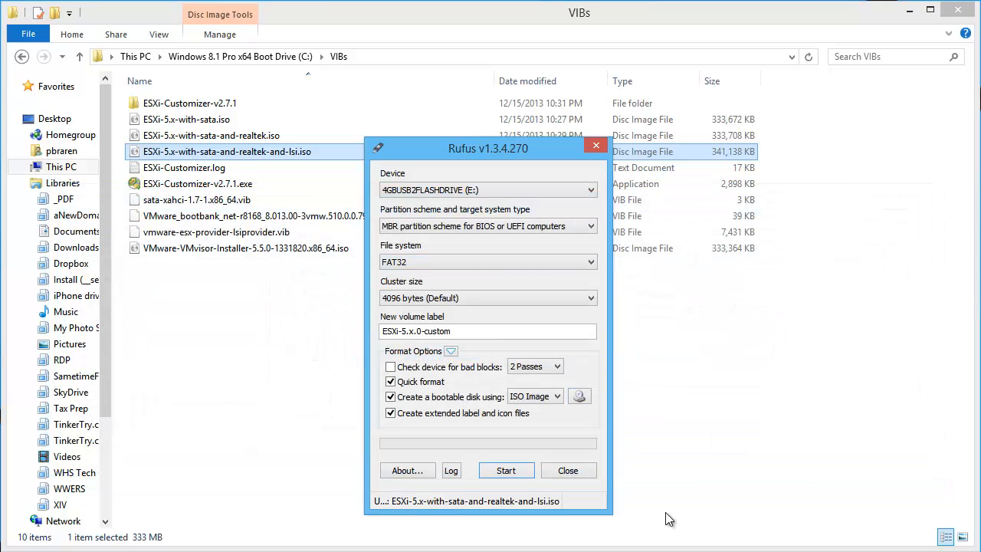
left_click(506, 470)
left_click(553, 427)
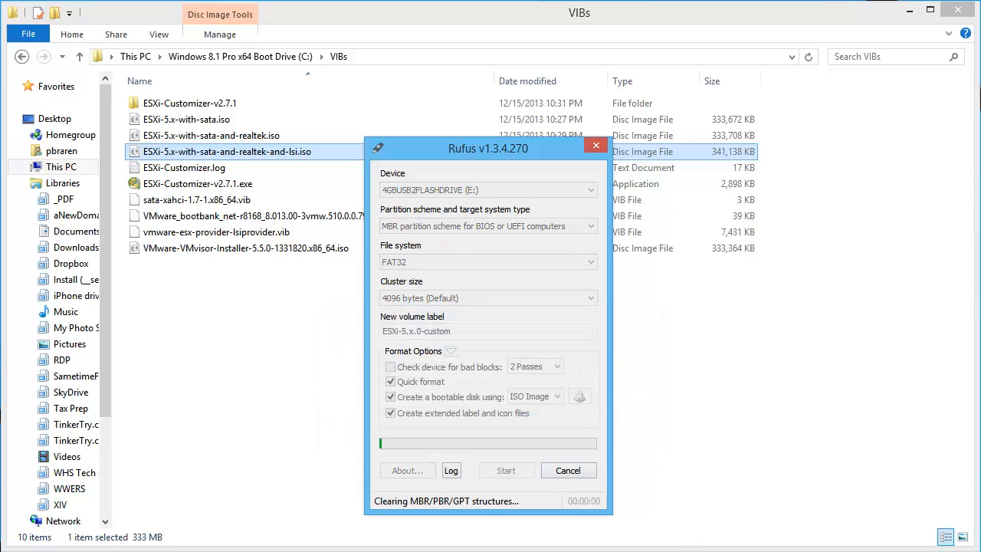